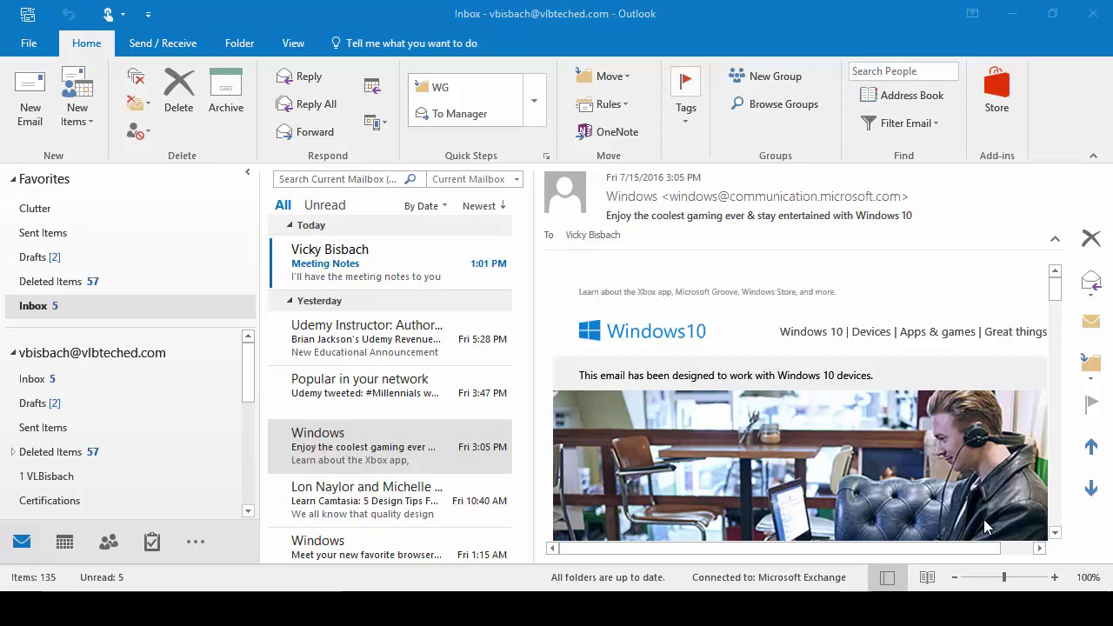
# Step: Open Manage Rules & Alerts and start a new rule from the 'Move messages from someone to a folder' template
pyautogui.click(27, 45)
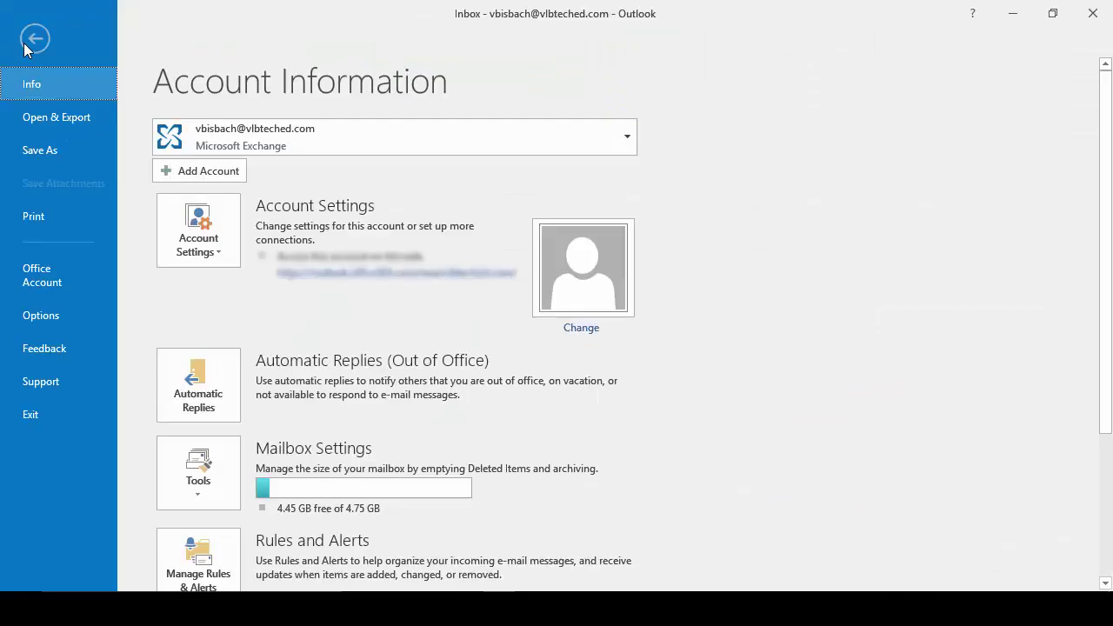
pyautogui.click(219, 588)
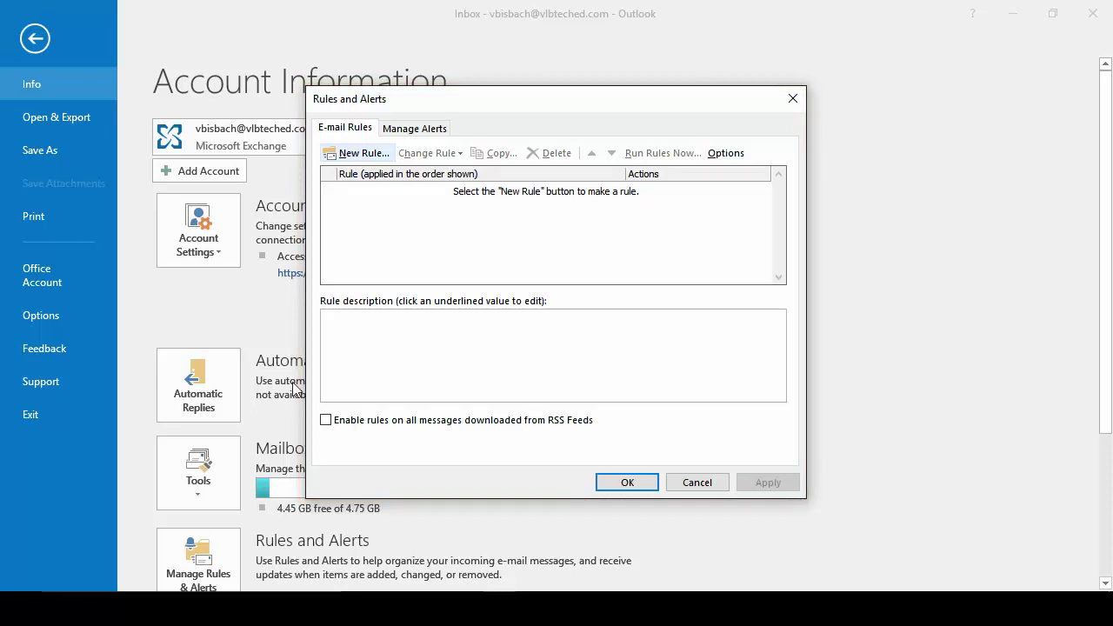
pyautogui.click(356, 157)
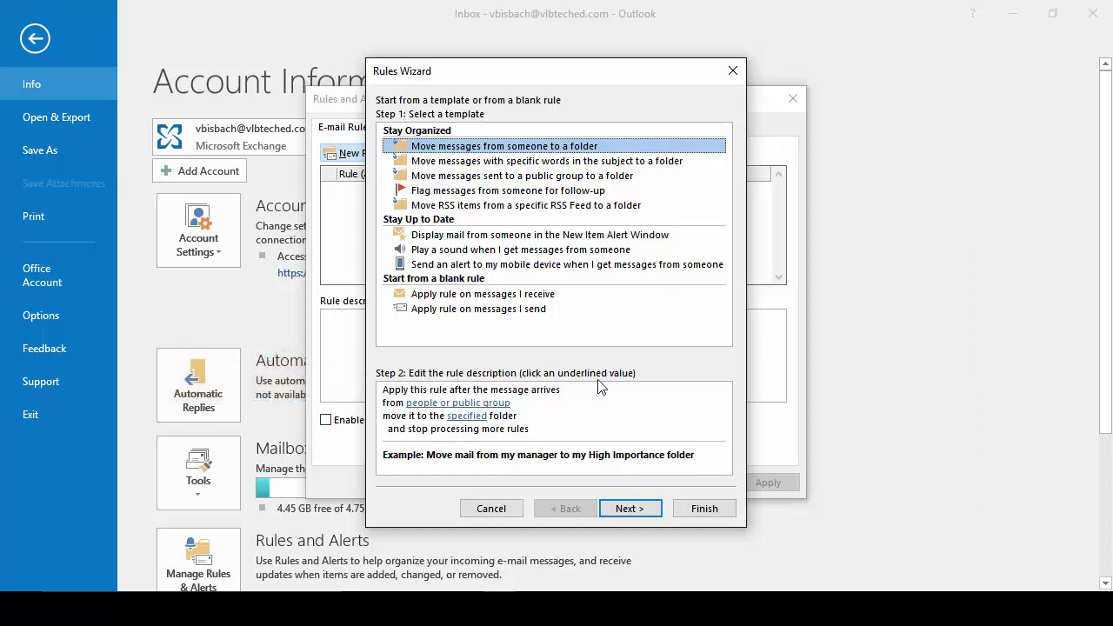
# Step: Set the rule's sender to the outside contact's e-mail address
pyautogui.click(664, 383)
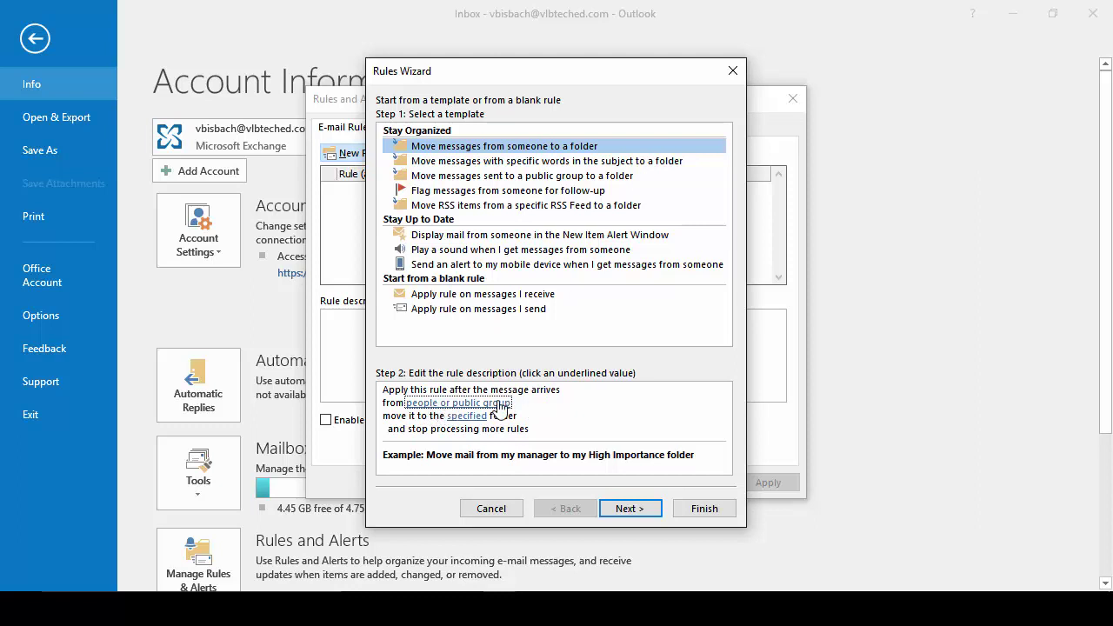
pyautogui.click(499, 404)
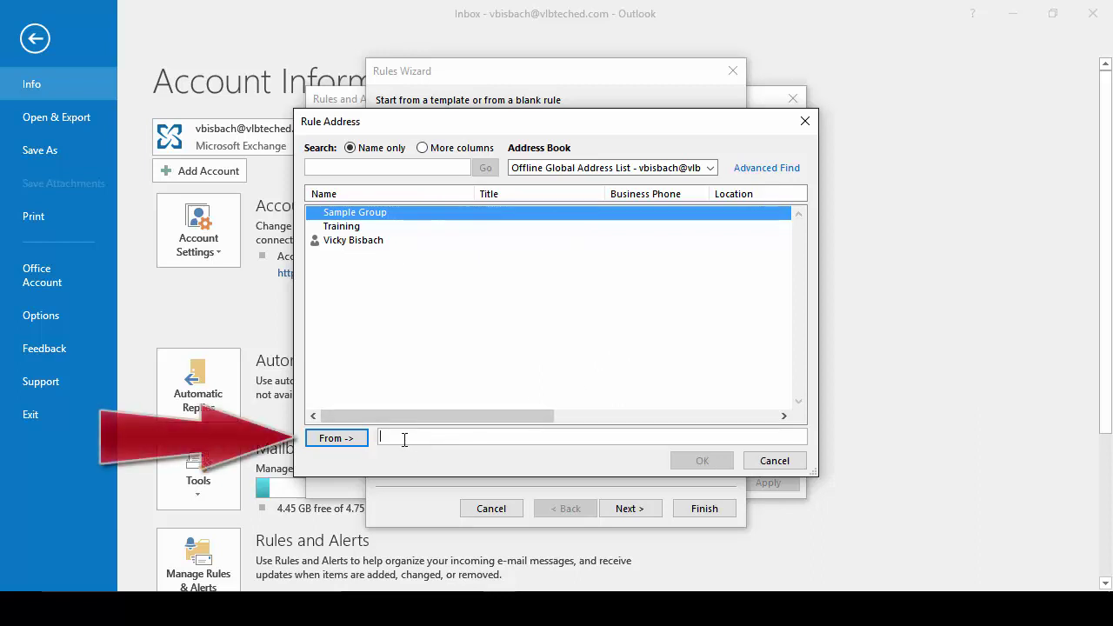
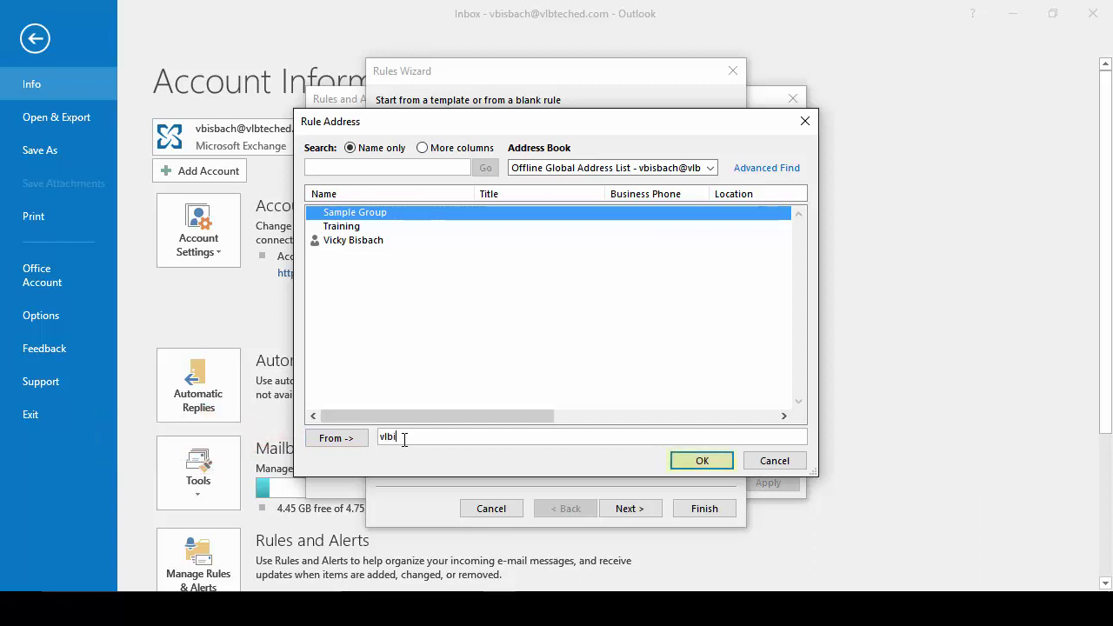
pyautogui.click(692, 462)
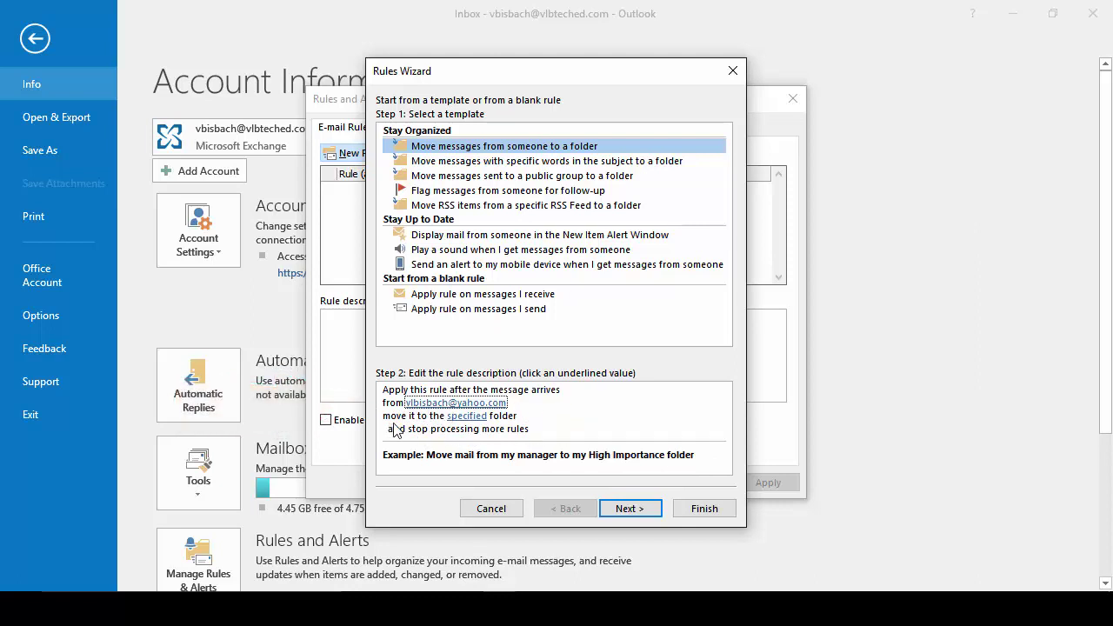
pyautogui.click(463, 418)
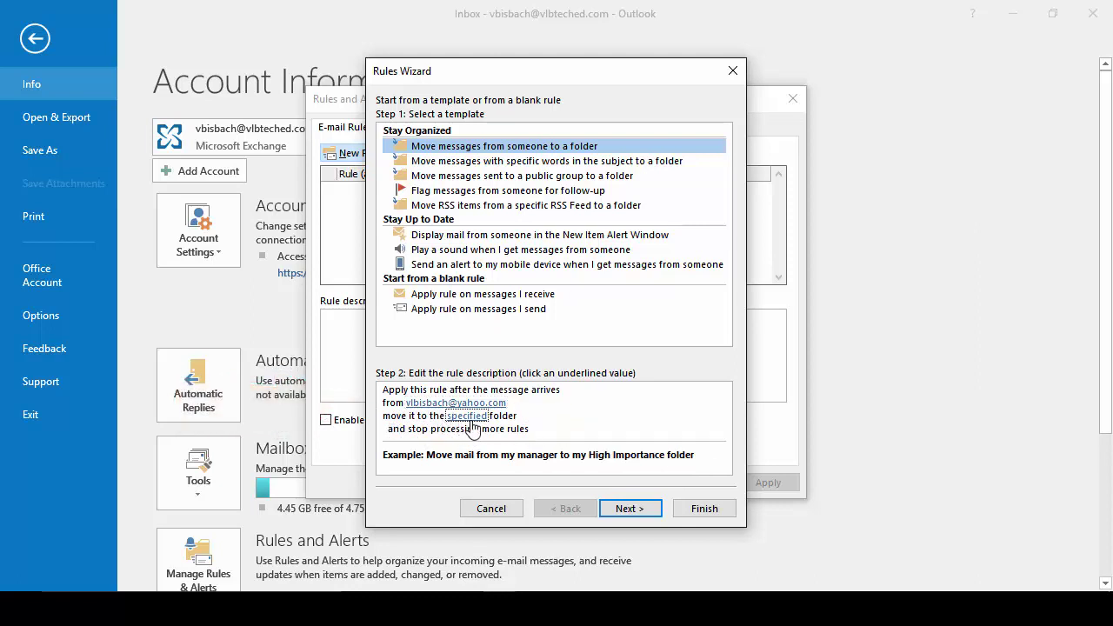
pyautogui.click(471, 419)
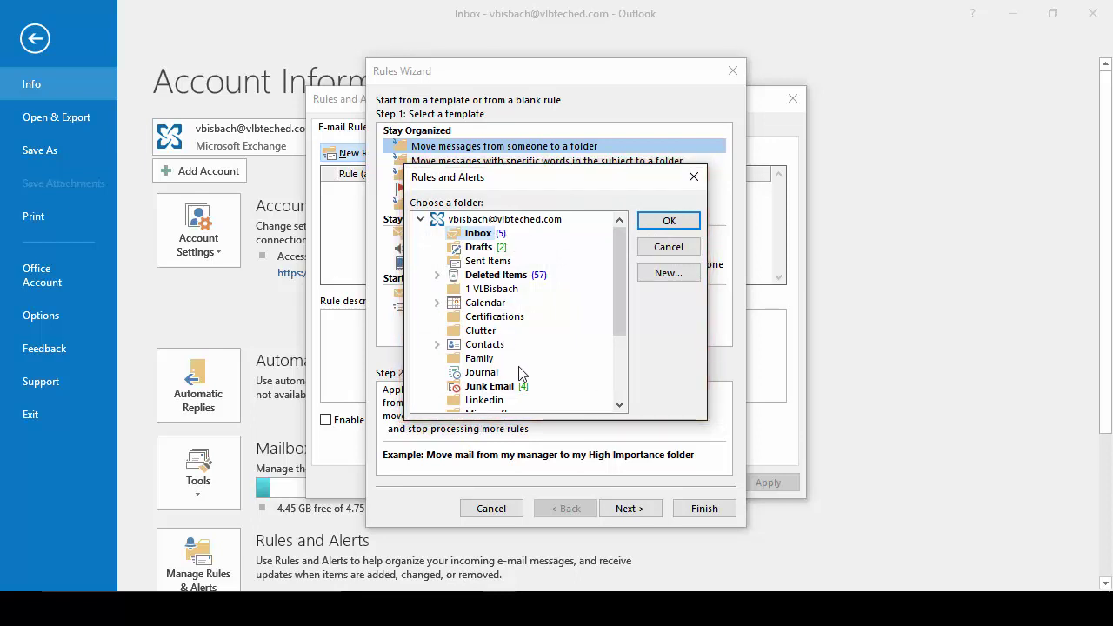
pyautogui.click(489, 291)
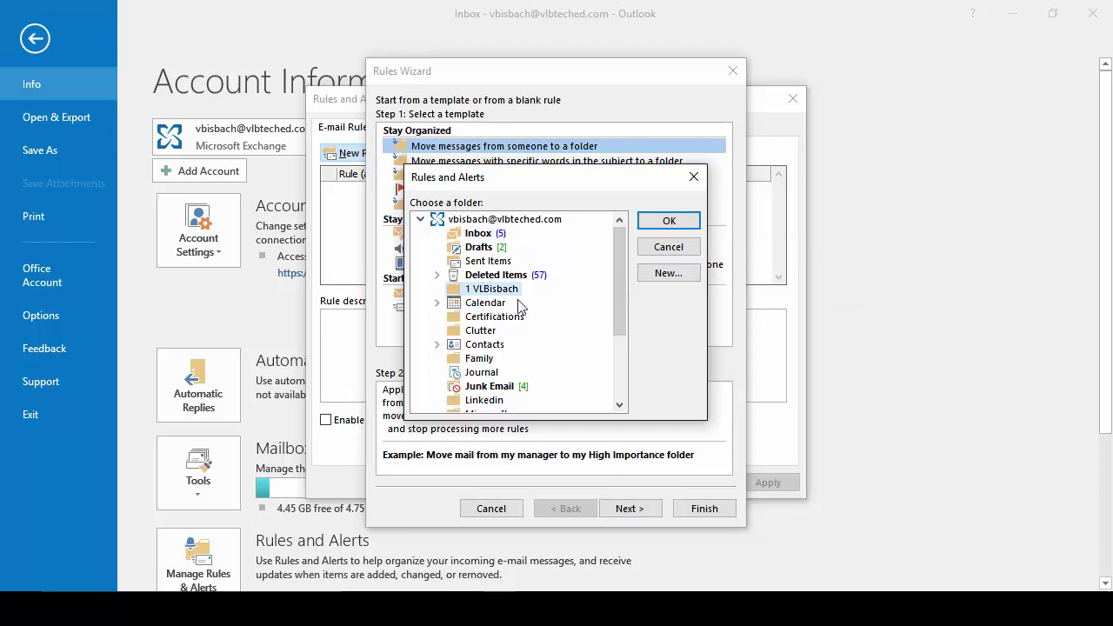
pyautogui.click(668, 221)
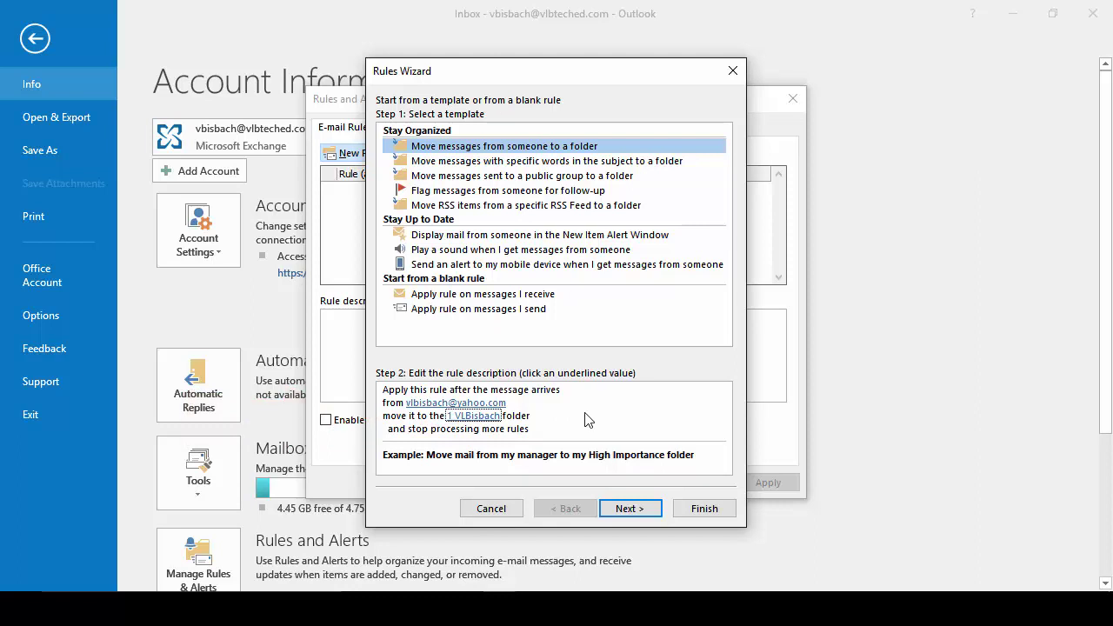
# Step: Add the 'where my name is in the To box' condition and finish the rule
pyautogui.click(629, 510)
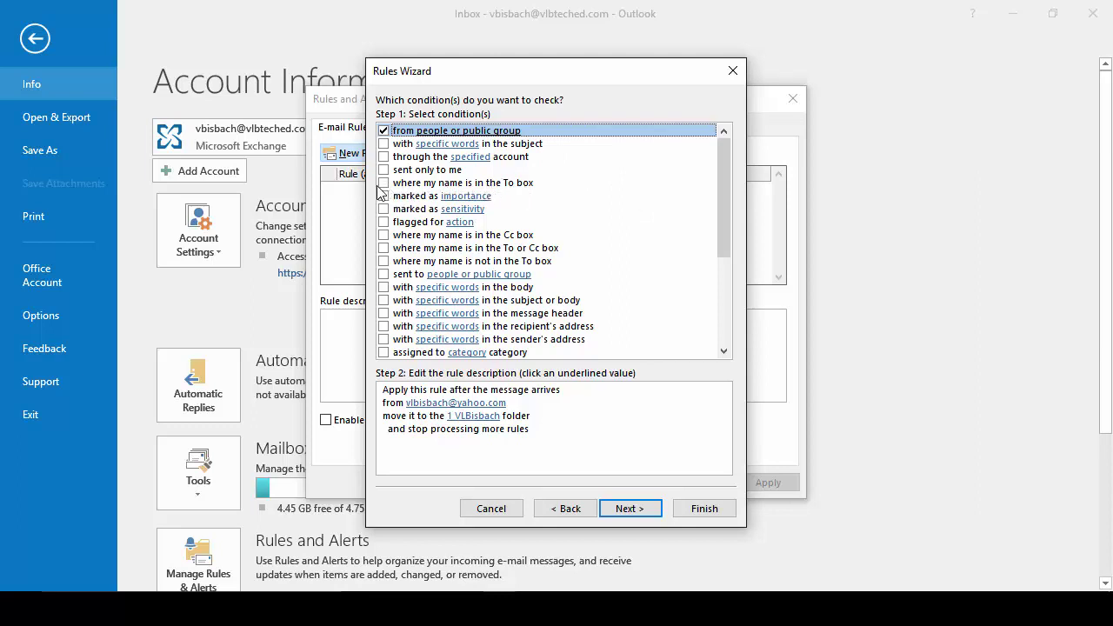
pyautogui.click(383, 183)
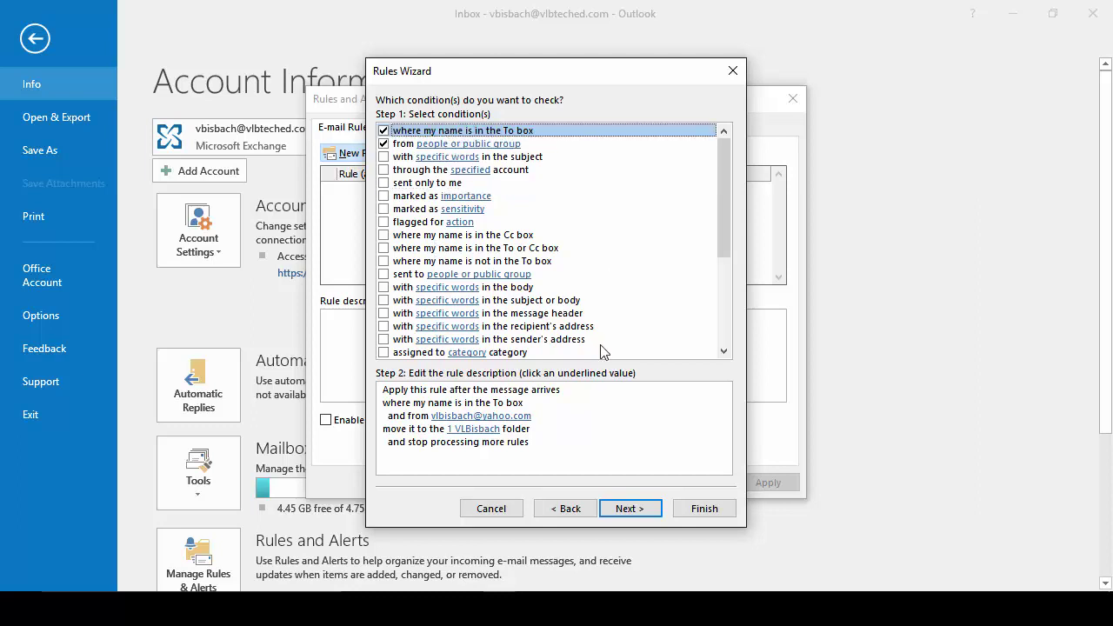
pyautogui.click(697, 507)
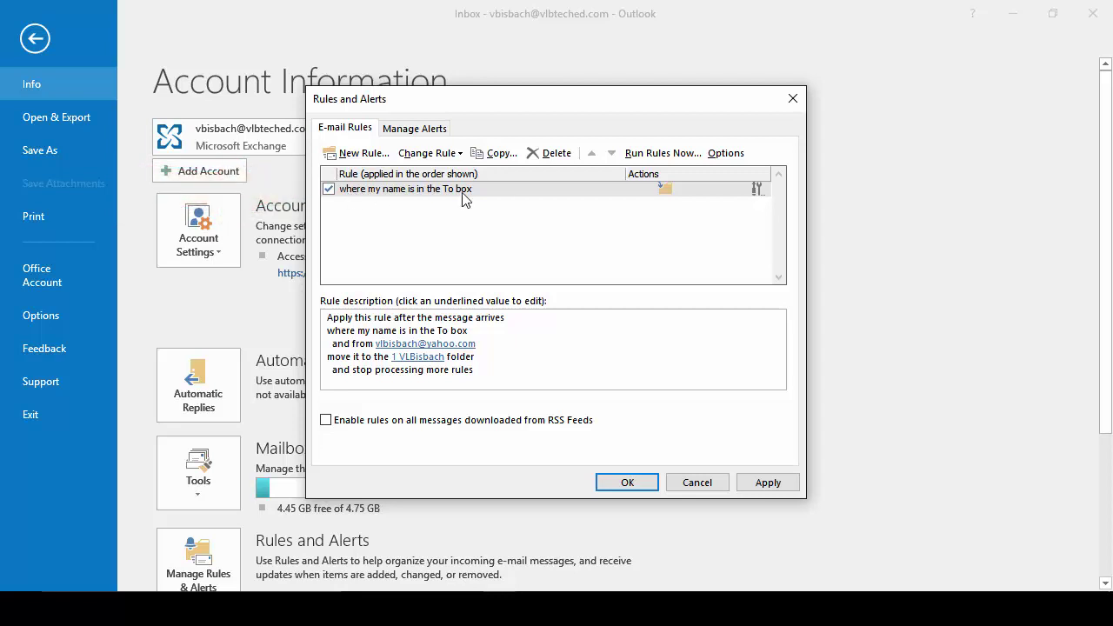
pyautogui.click(406, 189)
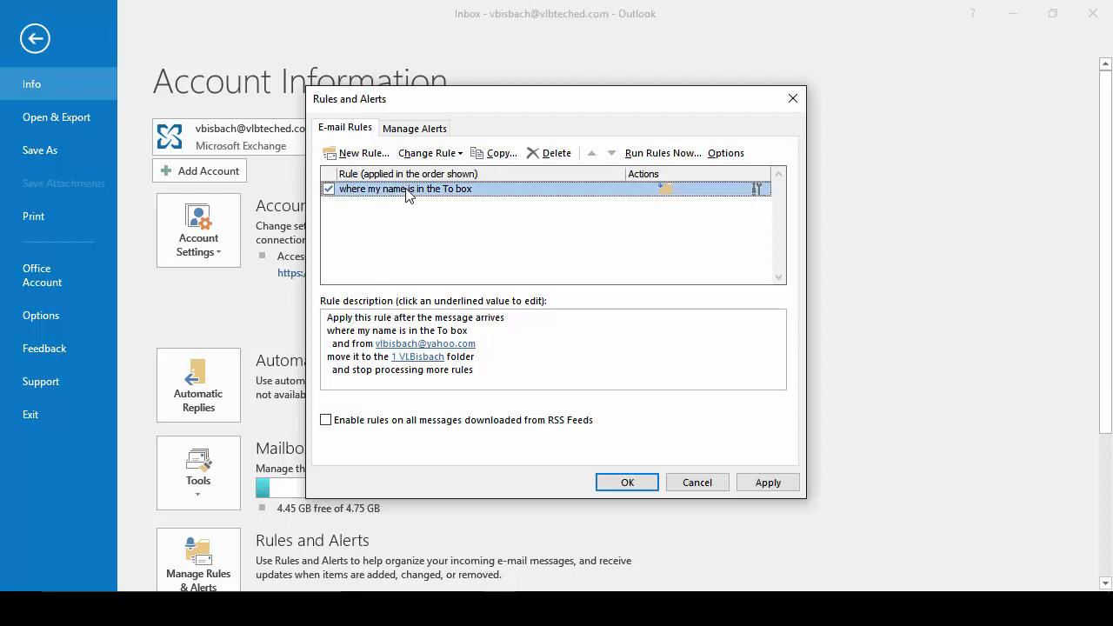
pyautogui.click(439, 159)
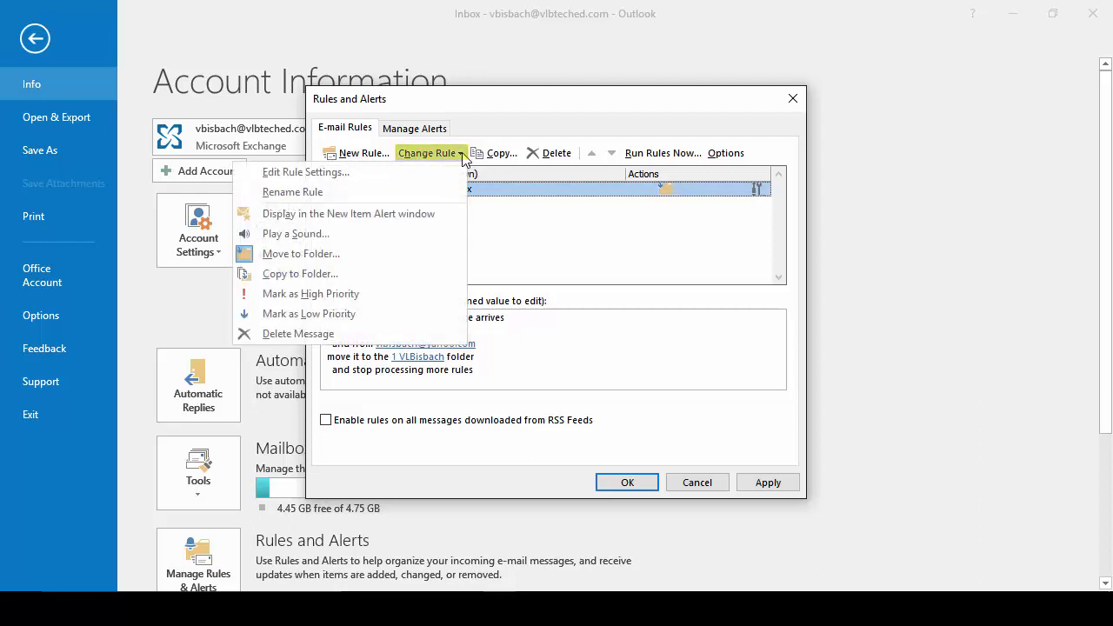
pyautogui.click(318, 198)
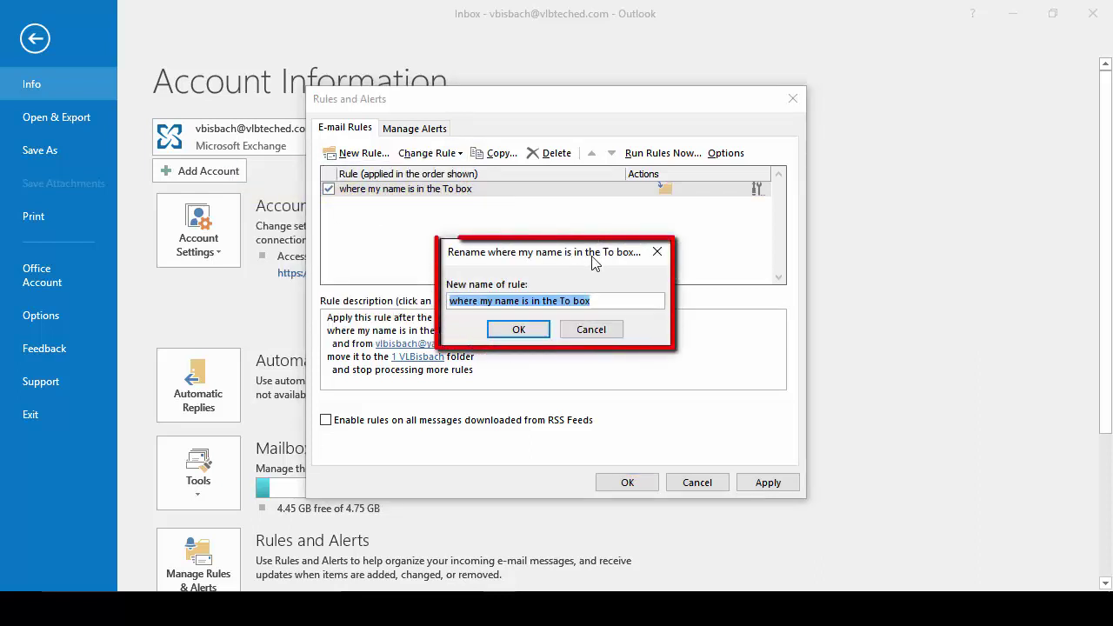
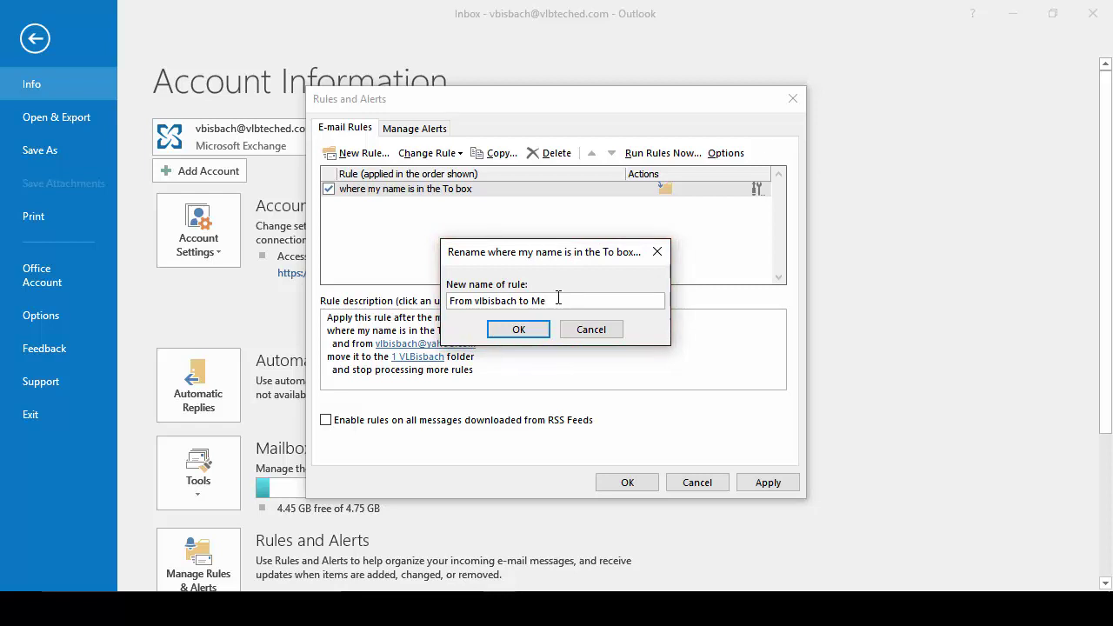
pyautogui.click(518, 328)
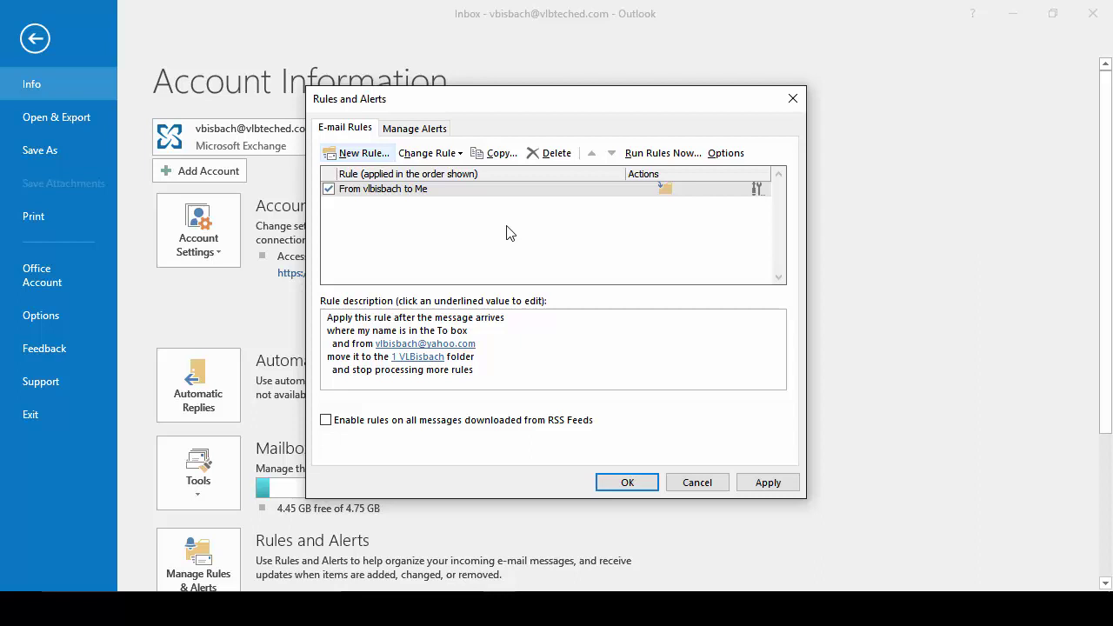
pyautogui.click(574, 189)
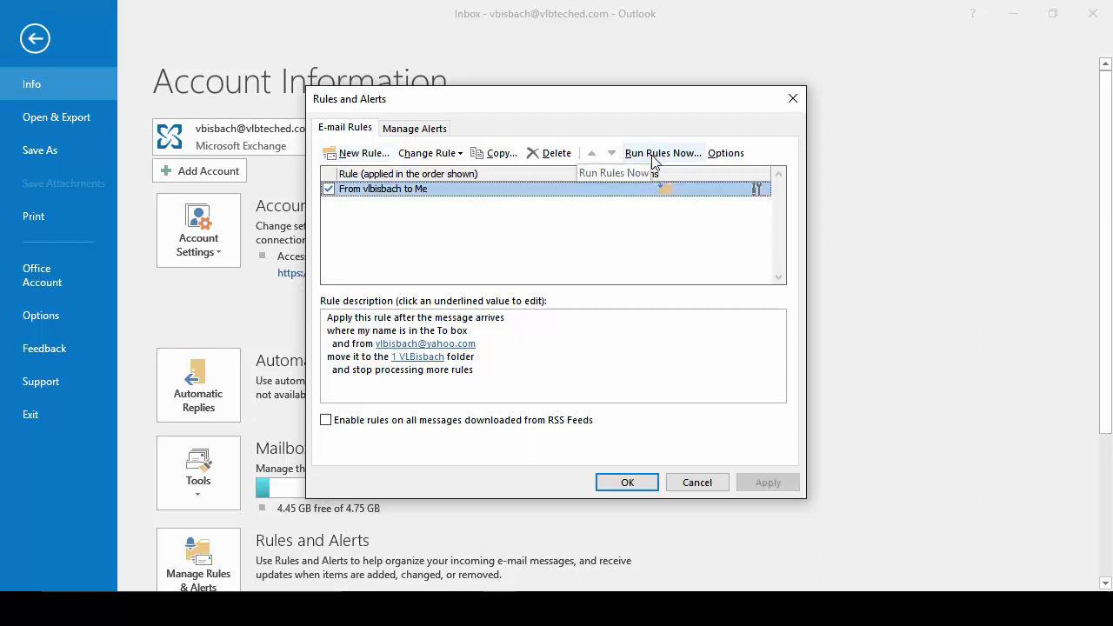
pyautogui.click(653, 155)
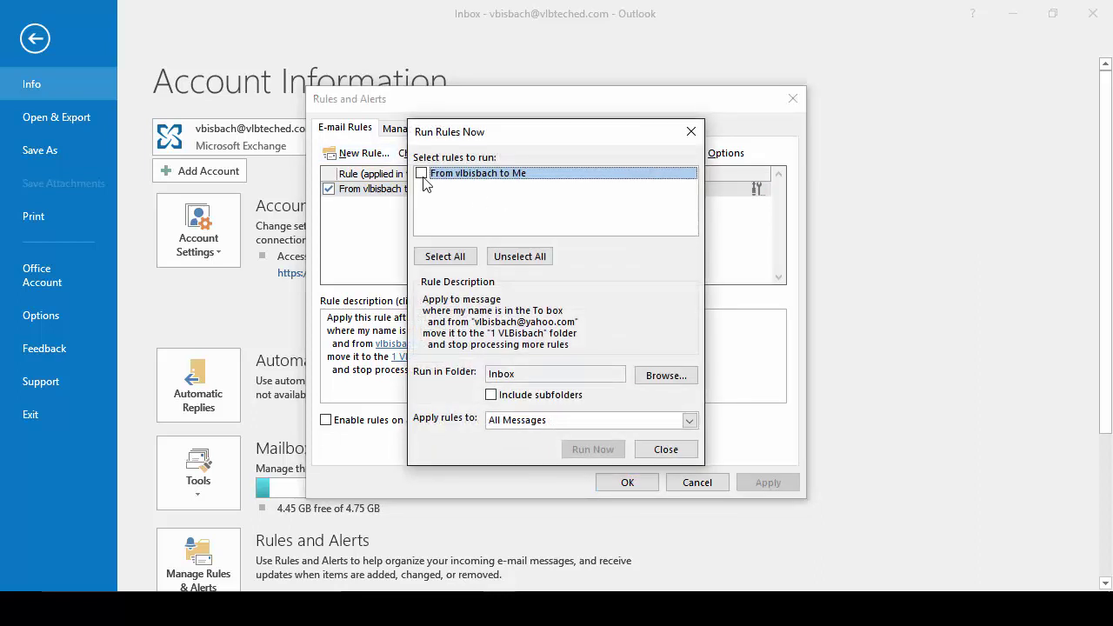
pyautogui.click(420, 173)
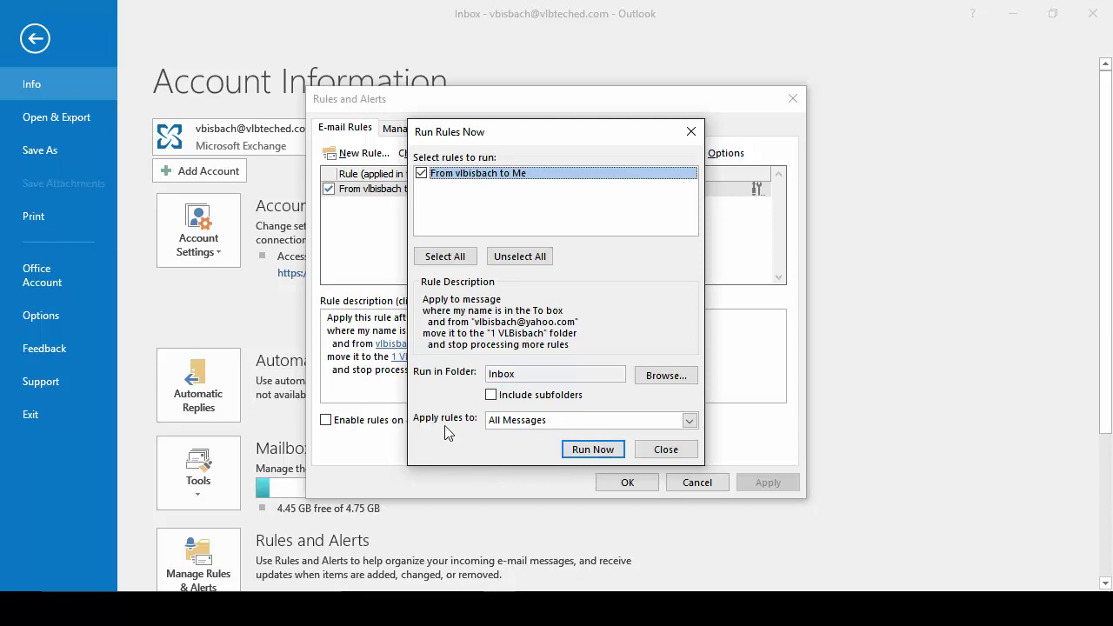
pyautogui.click(591, 449)
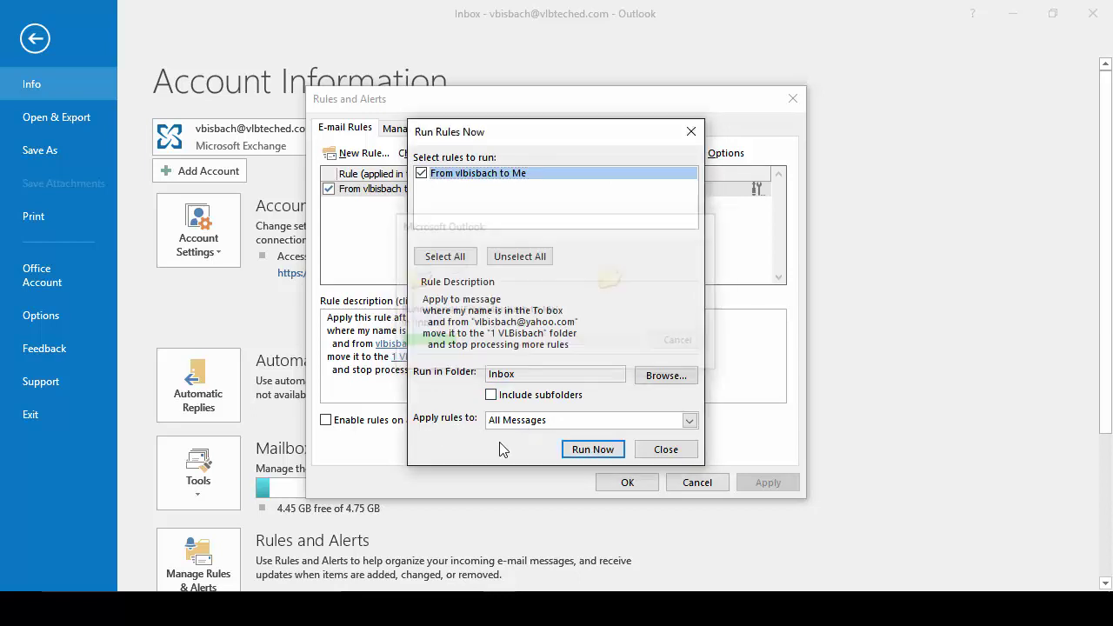
pyautogui.click(666, 450)
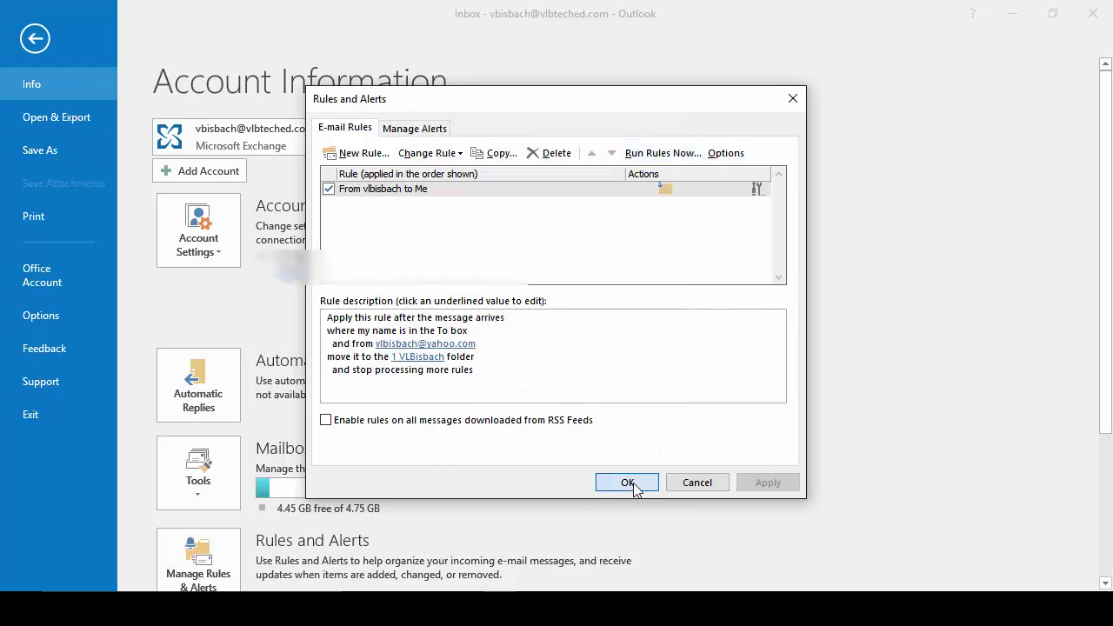
pyautogui.click(631, 485)
pyautogui.click(34, 40)
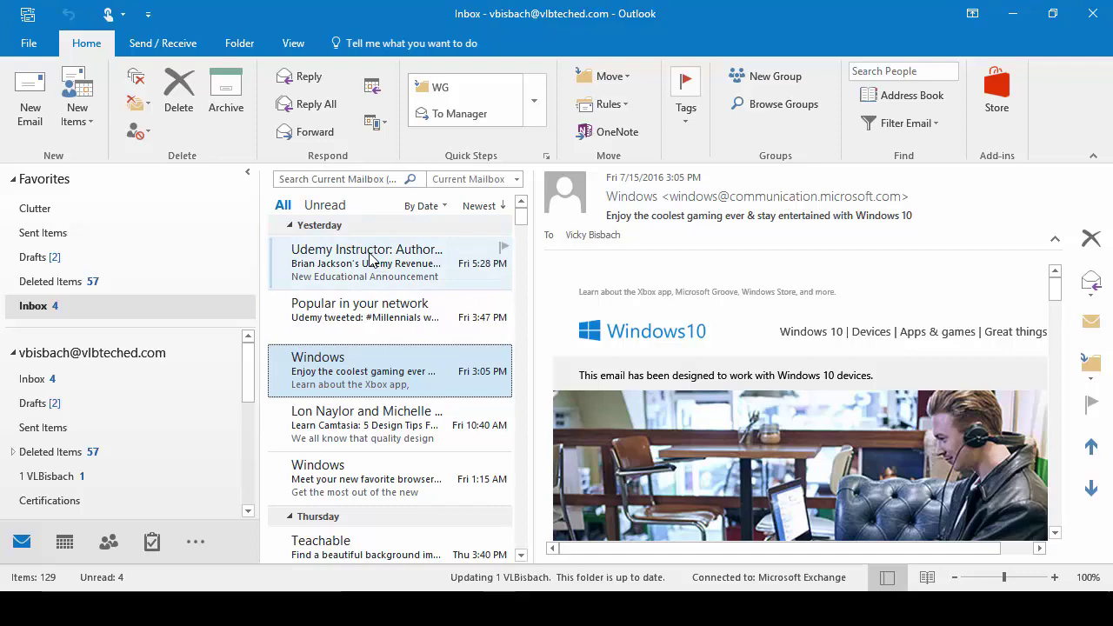
pyautogui.click(66, 480)
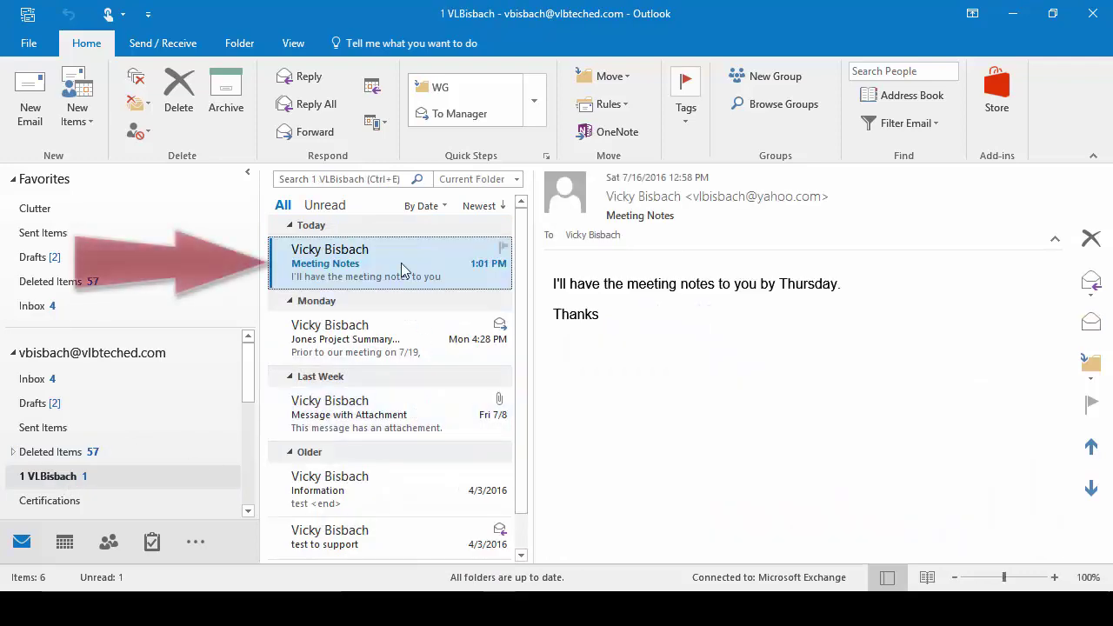
pyautogui.click(409, 489)
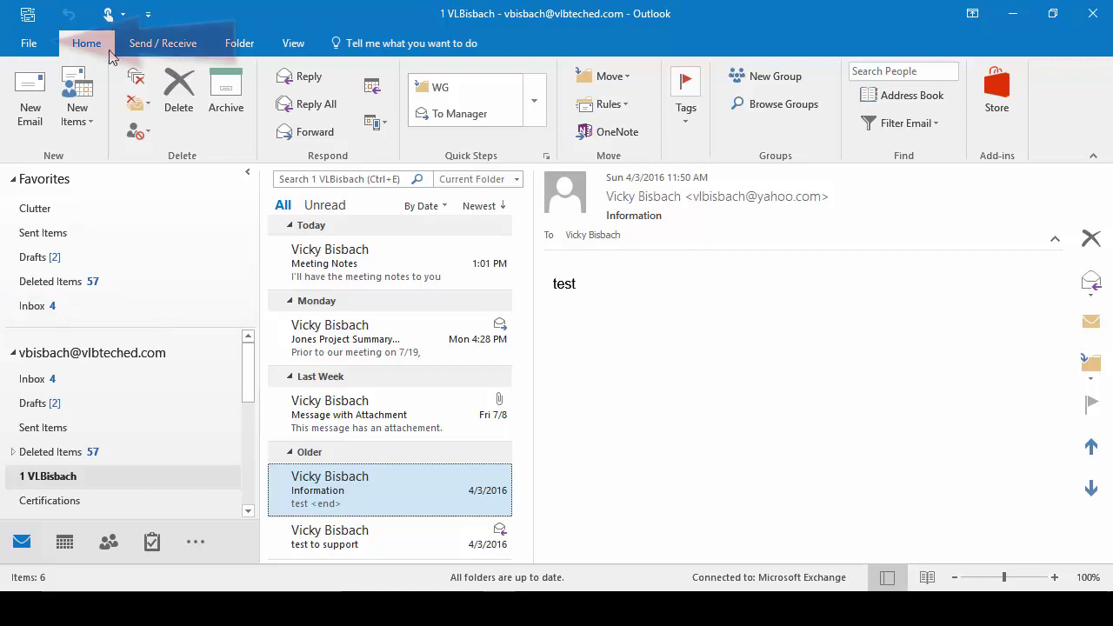
# Step: Start a new blank rule that applies to messages I send
pyautogui.click(29, 43)
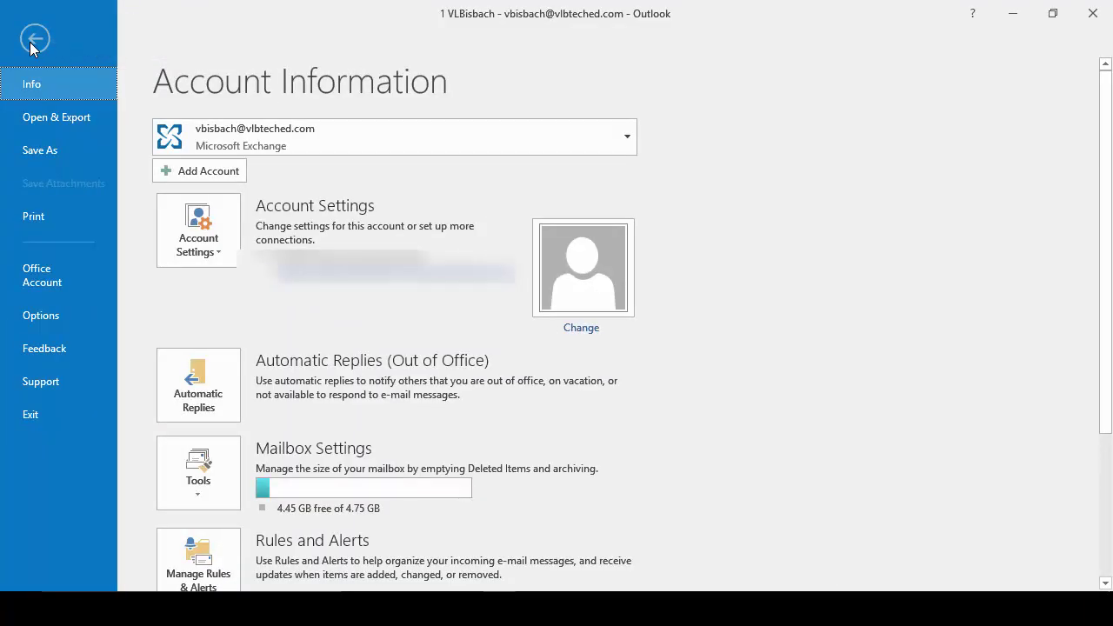
pyautogui.click(224, 557)
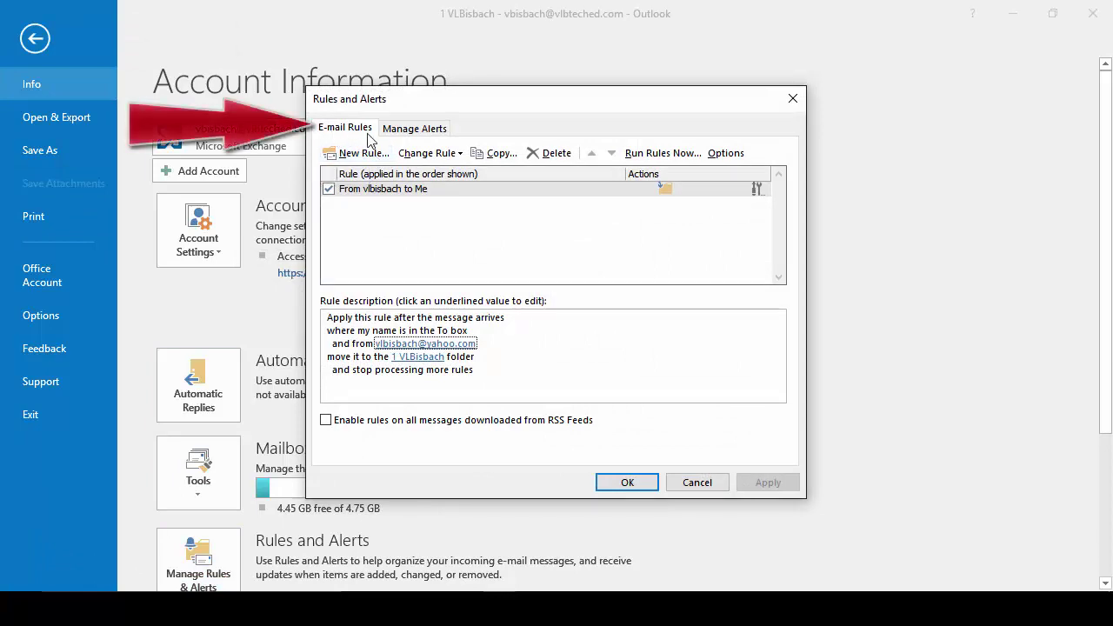
pyautogui.click(359, 153)
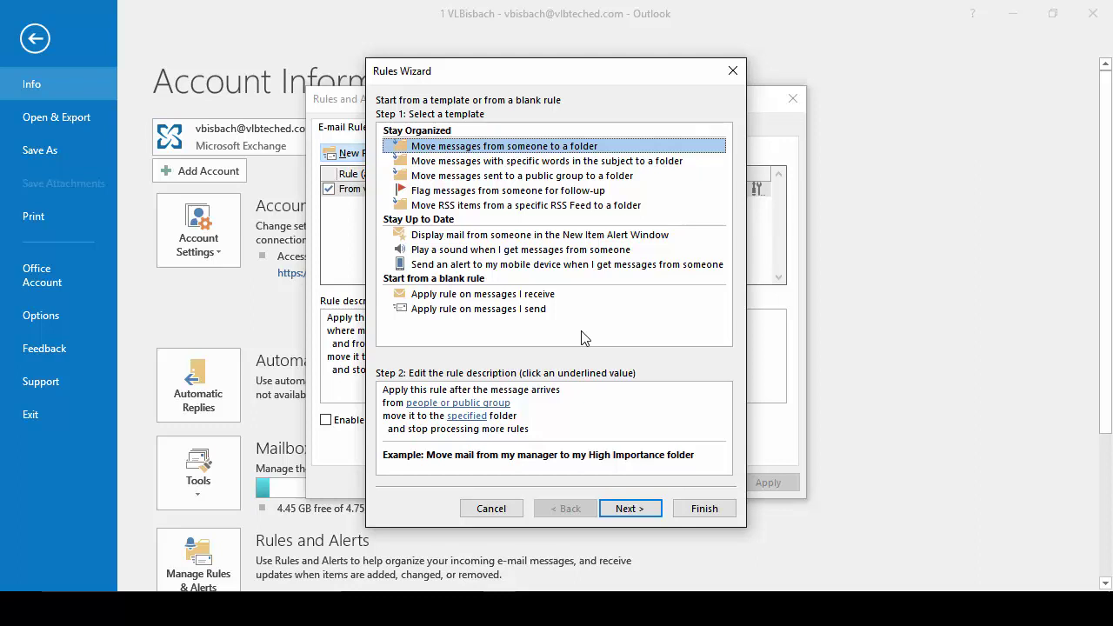
pyautogui.click(467, 312)
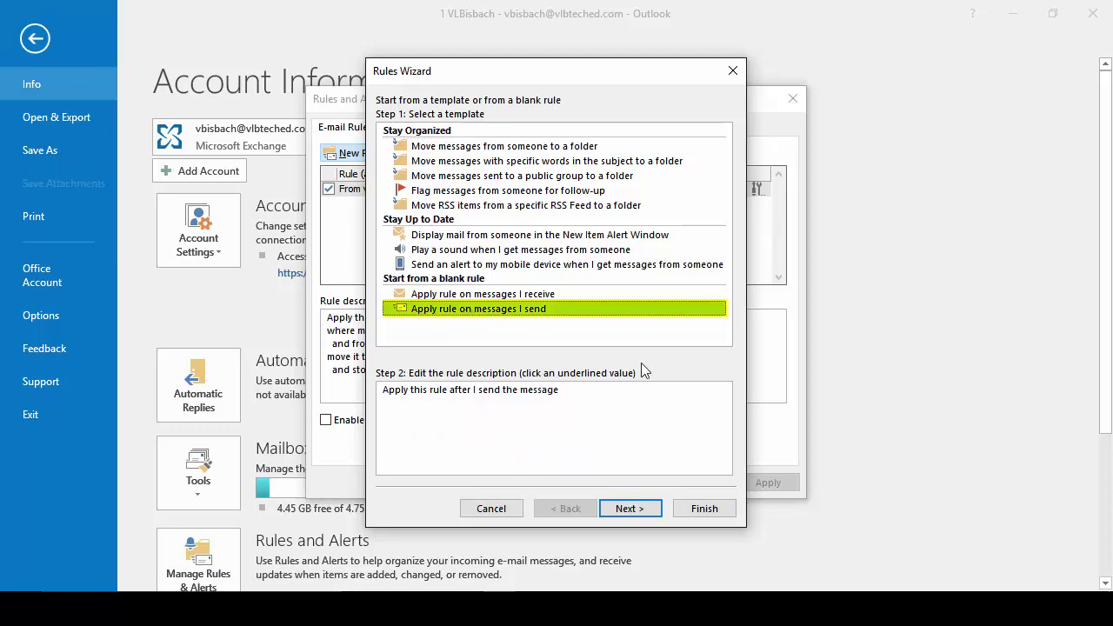
pyautogui.click(630, 508)
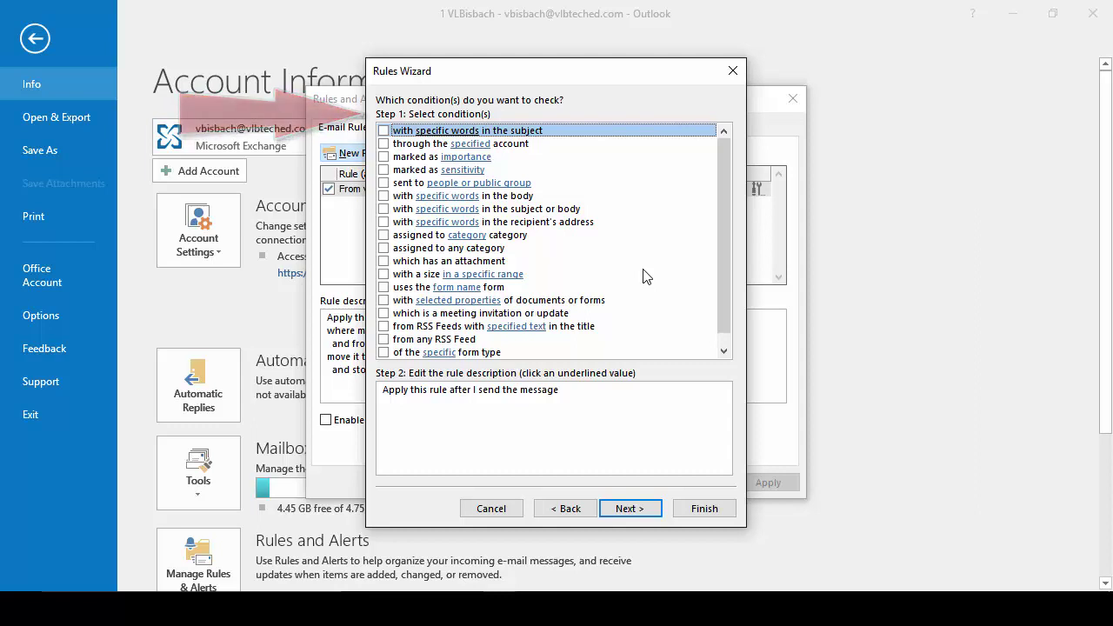
# Step: Check the 'sent to people or public group' condition and begin entering the recipient
pyautogui.click(384, 183)
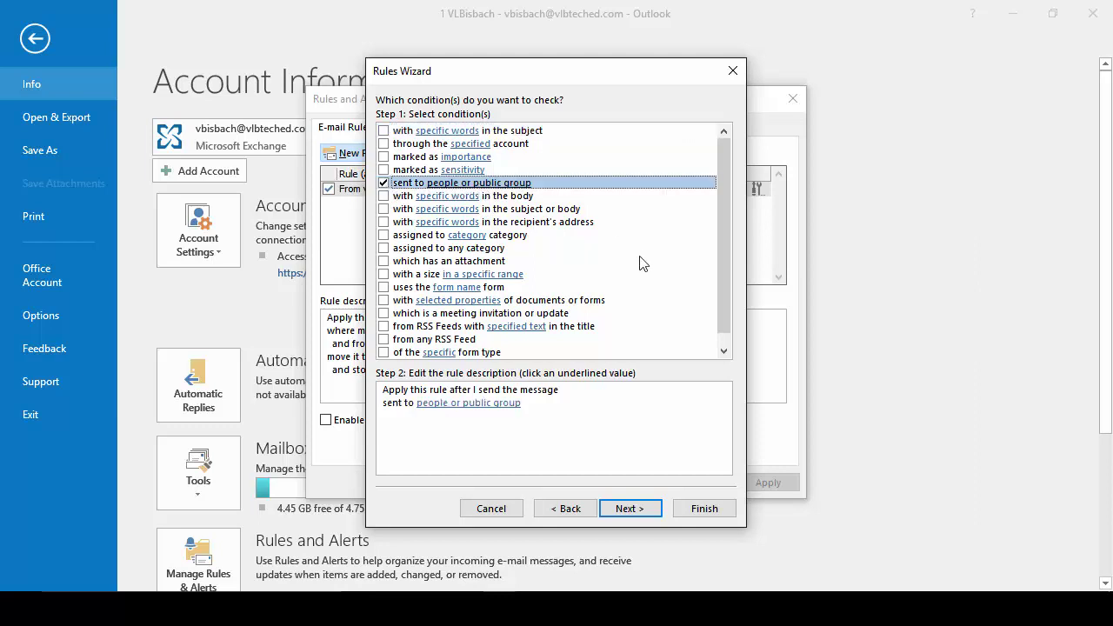
pyautogui.click(462, 404)
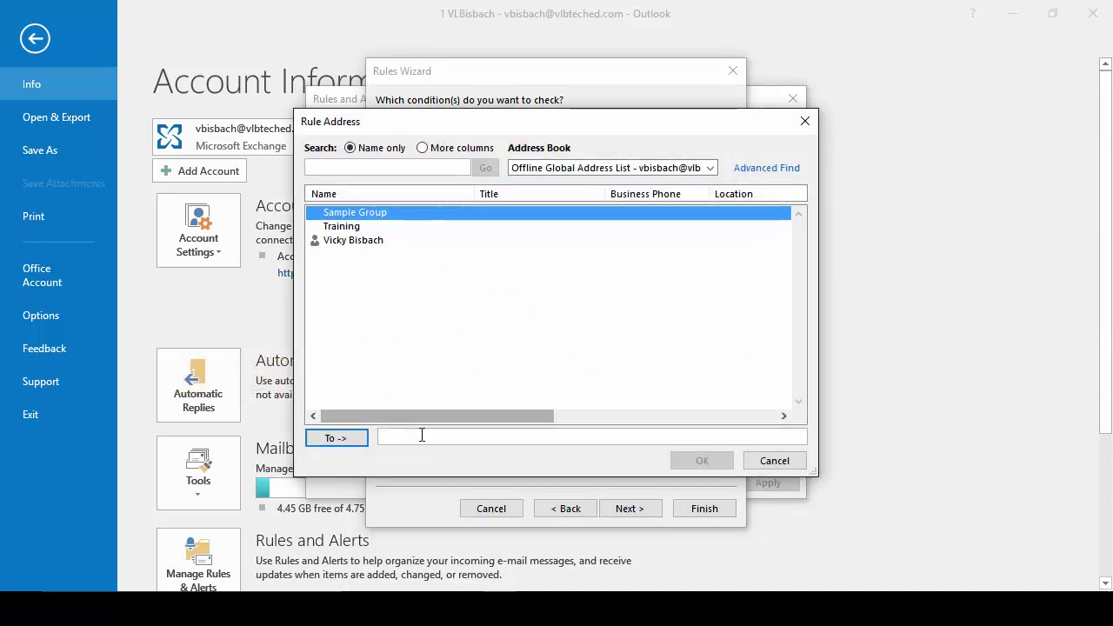
pyautogui.click(396, 438)
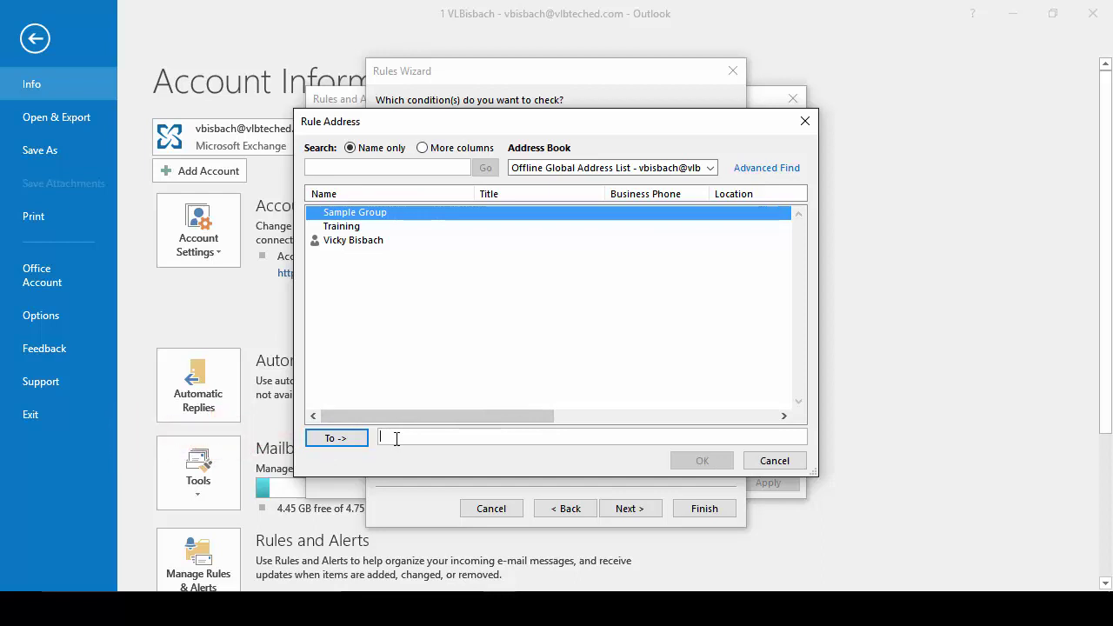
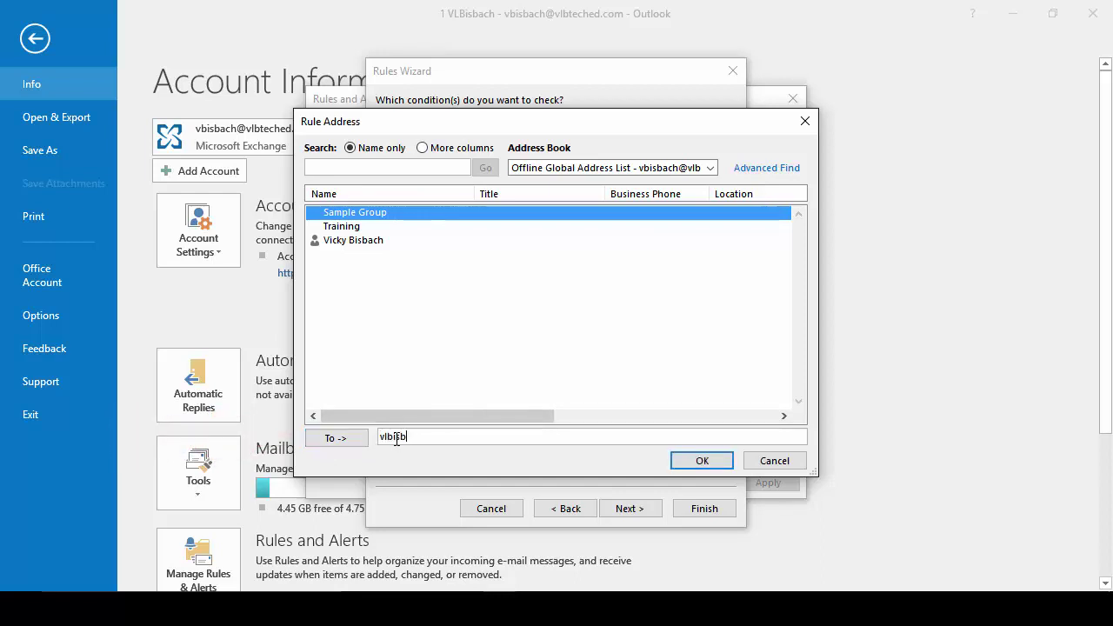
# Step: Enter the recipient's e-mail address for the sent-to condition
pyautogui.click(702, 467)
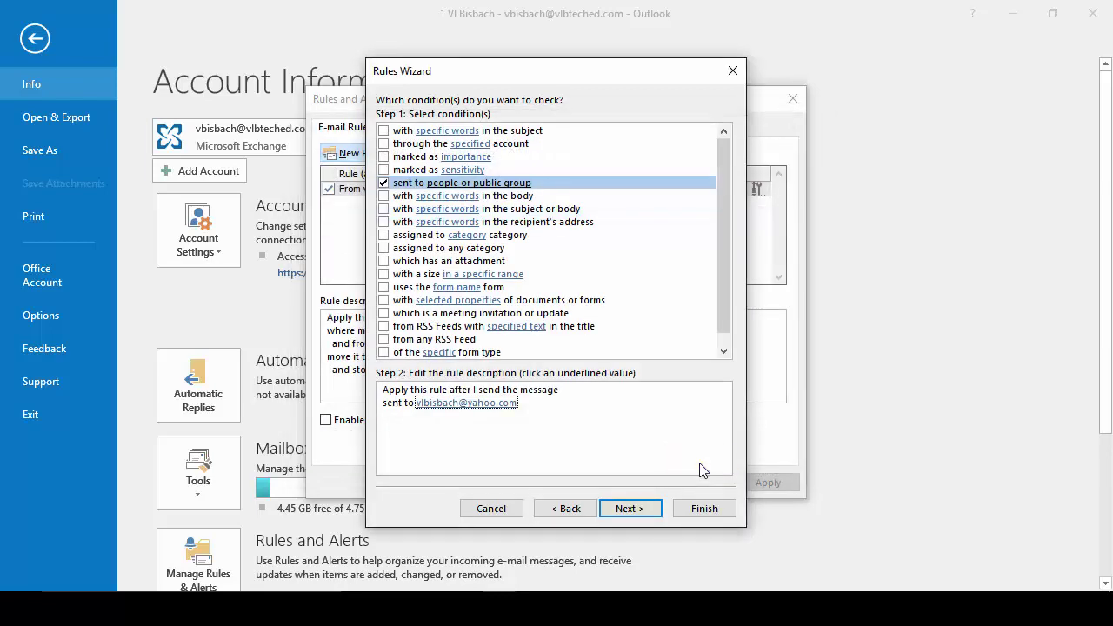
pyautogui.click(624, 517)
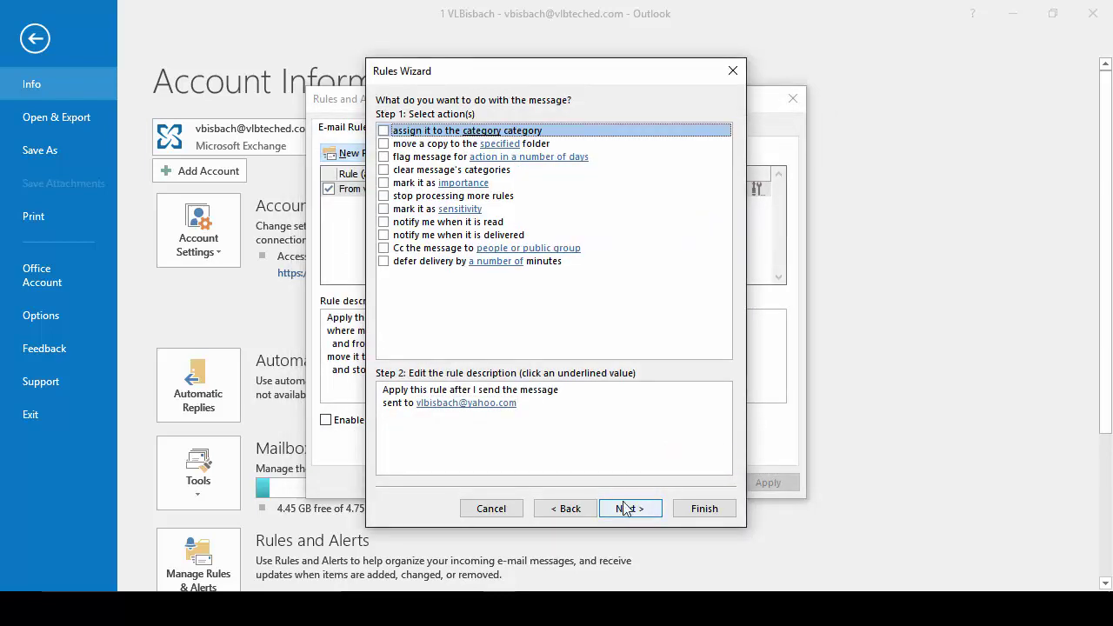
pyautogui.click(387, 144)
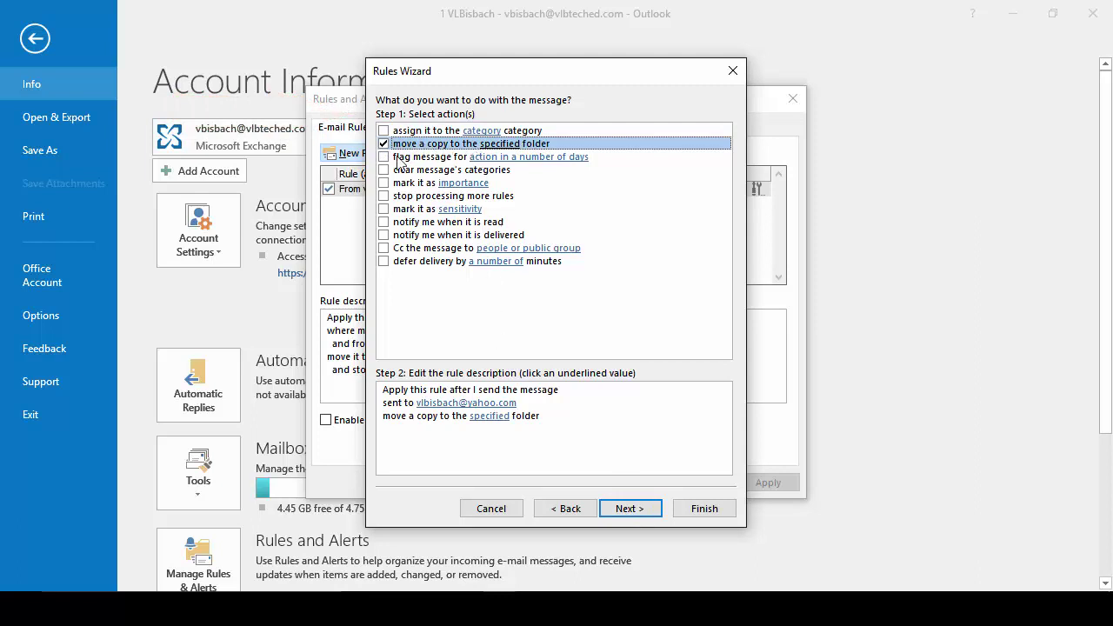
pyautogui.click(446, 430)
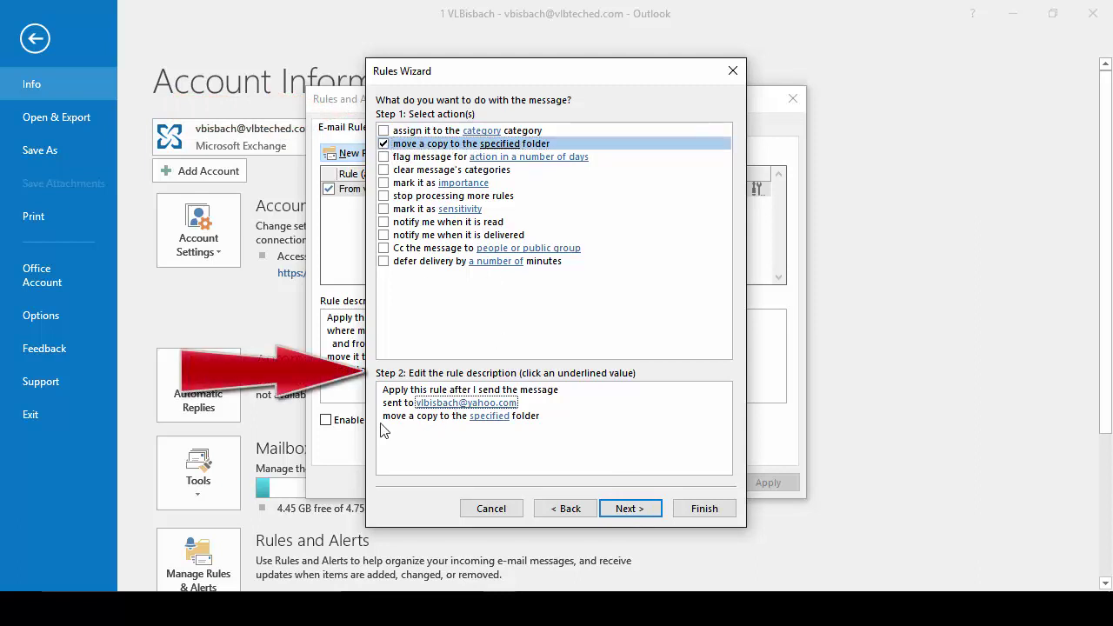
pyautogui.click(489, 416)
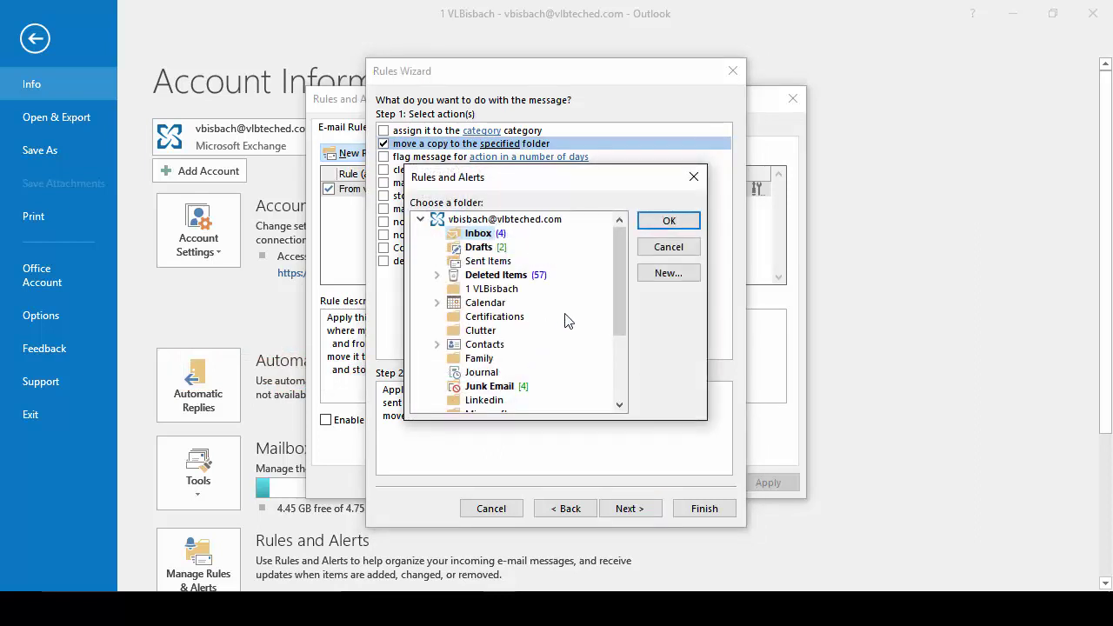
pyautogui.click(501, 293)
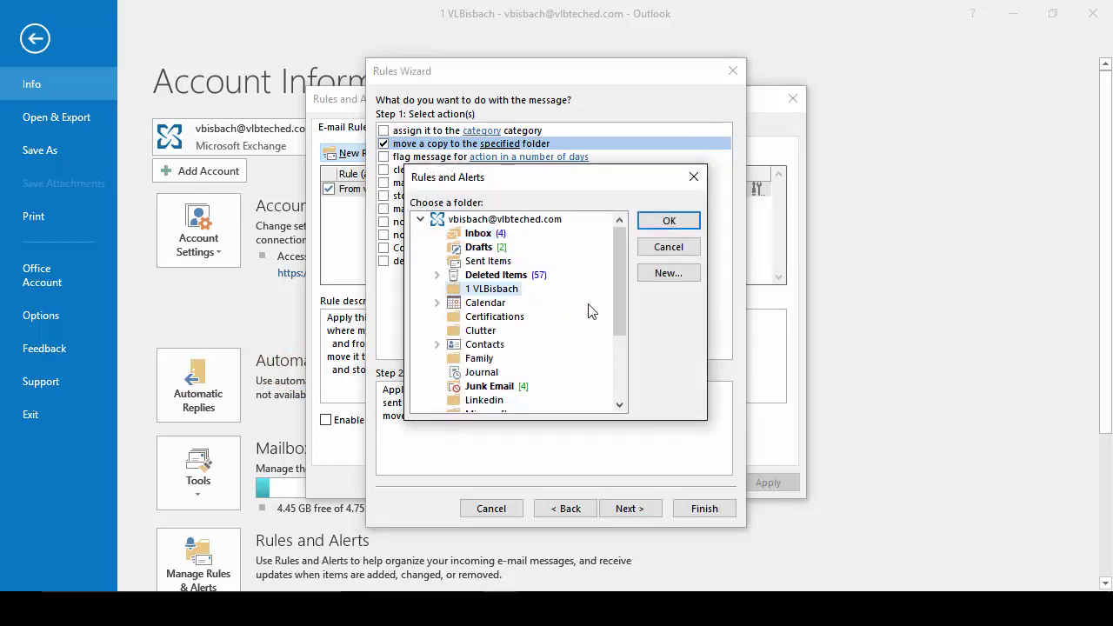
pyautogui.click(670, 226)
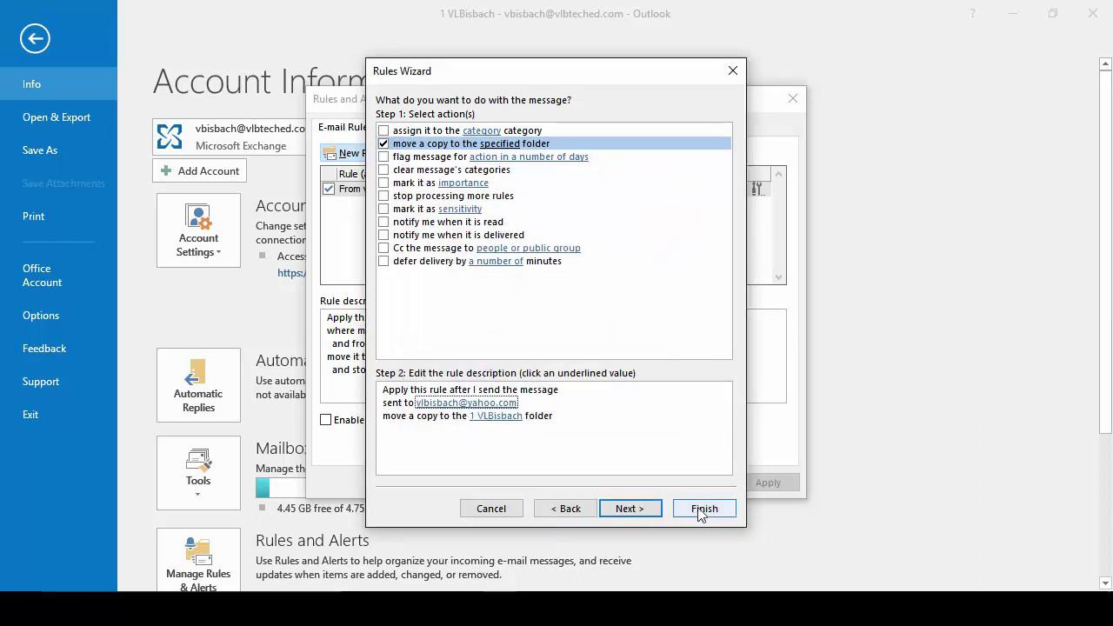
pyautogui.click(702, 507)
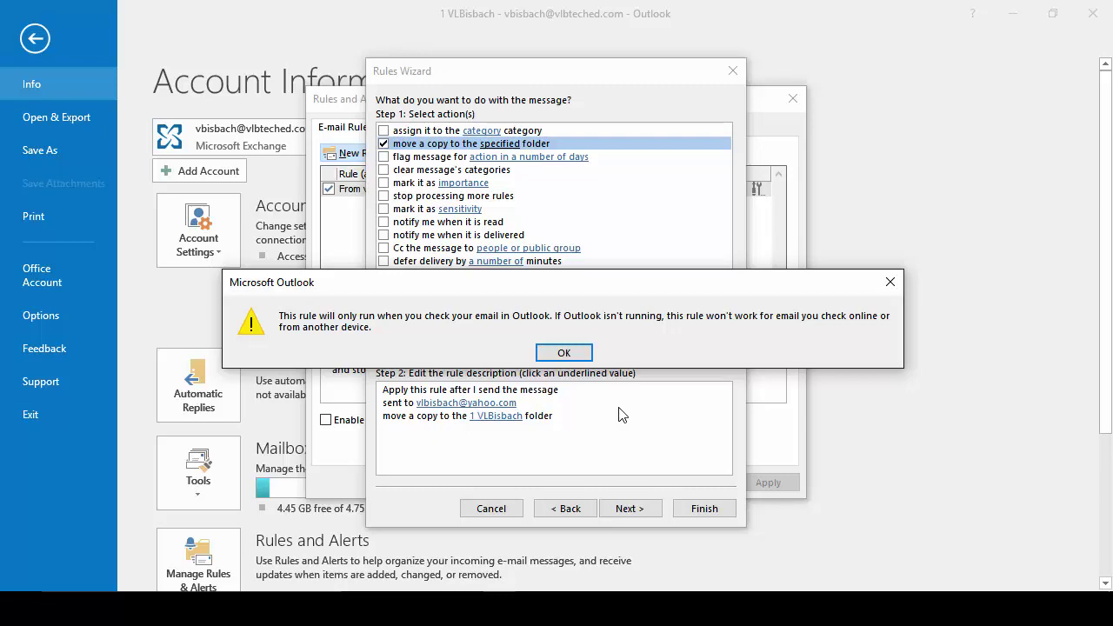
pyautogui.click(565, 352)
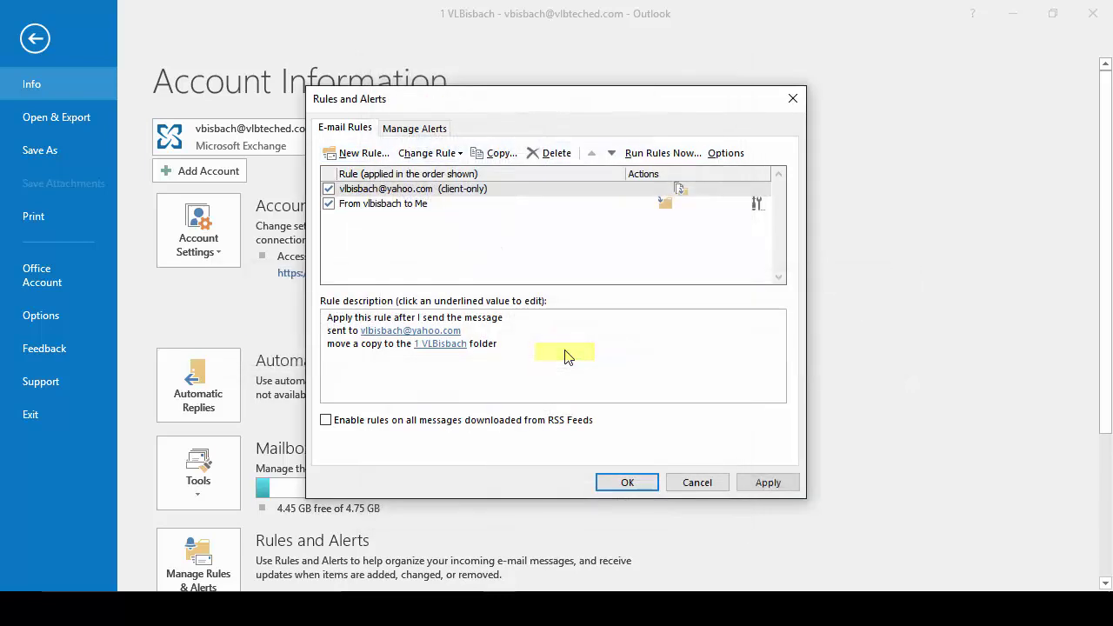
pyautogui.click(453, 191)
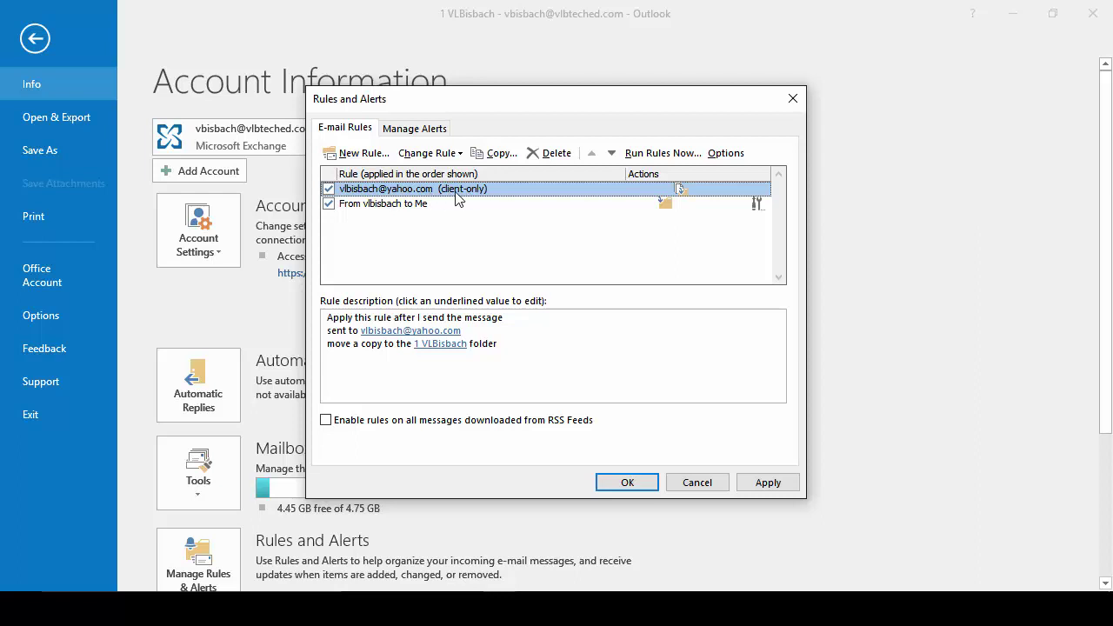
pyautogui.click(440, 156)
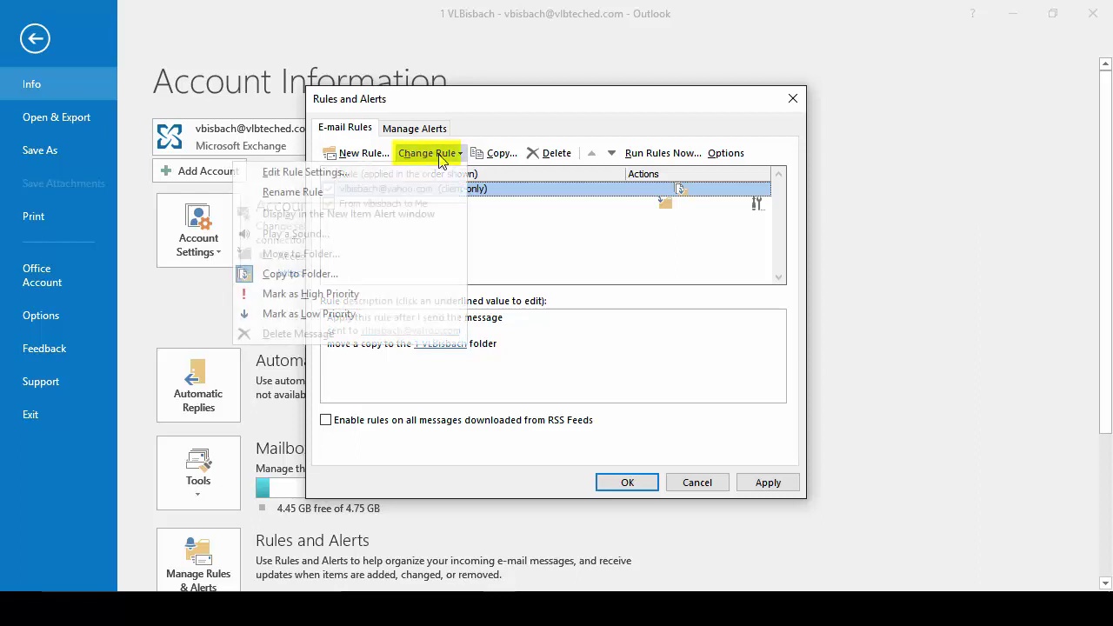
pyautogui.click(293, 192)
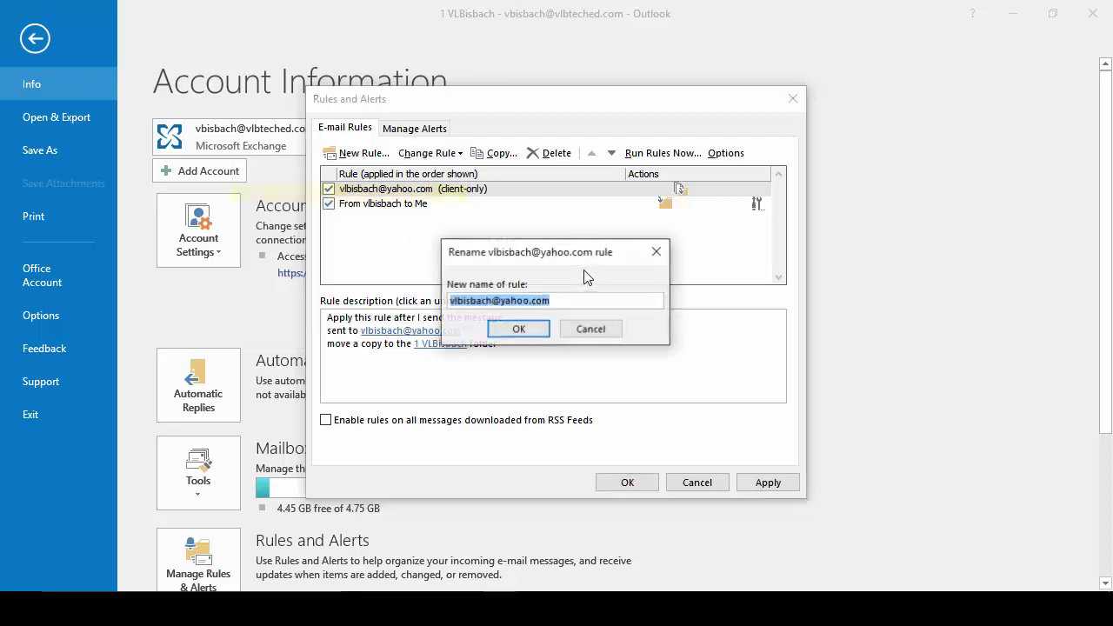
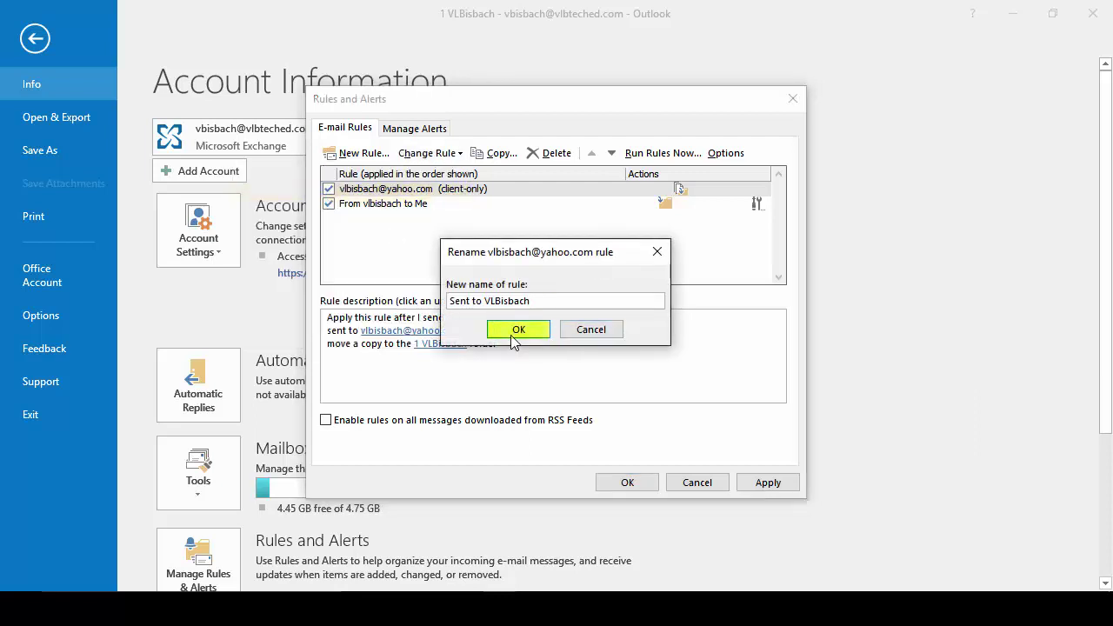
pyautogui.click(516, 329)
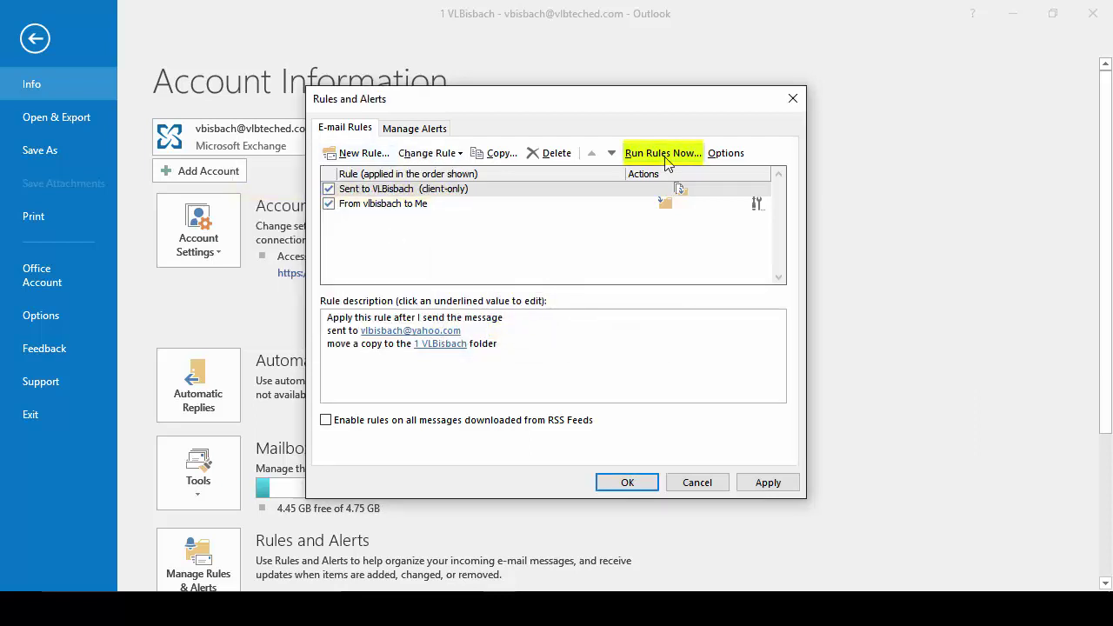
pyautogui.click(662, 153)
pyautogui.click(421, 173)
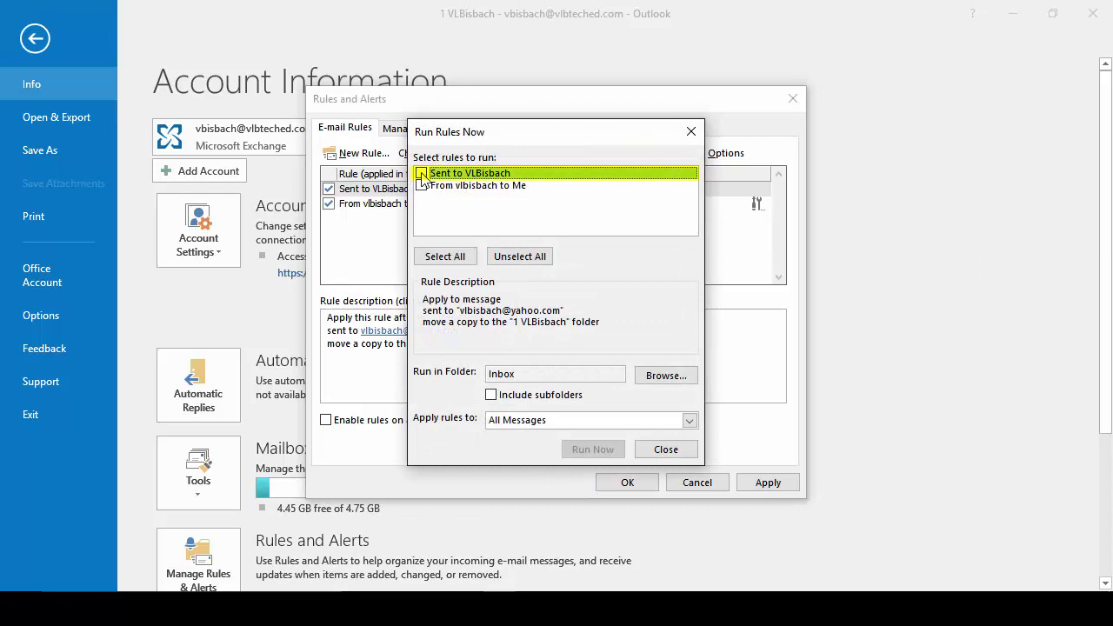
pyautogui.click(688, 420)
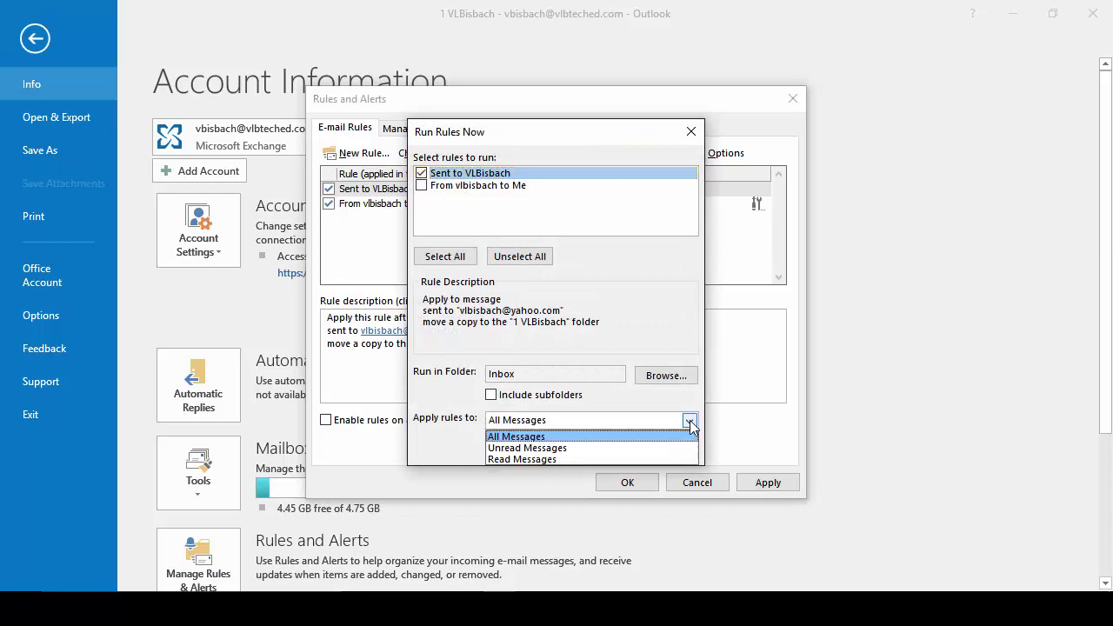
pyautogui.click(661, 377)
pyautogui.click(660, 377)
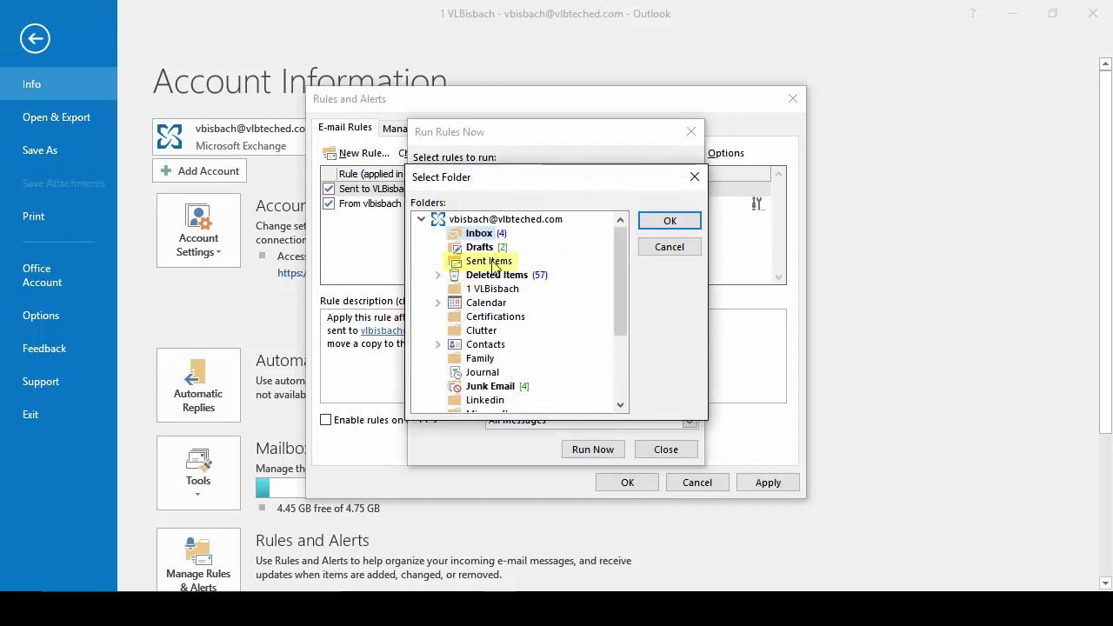
pyautogui.click(488, 261)
pyautogui.click(669, 220)
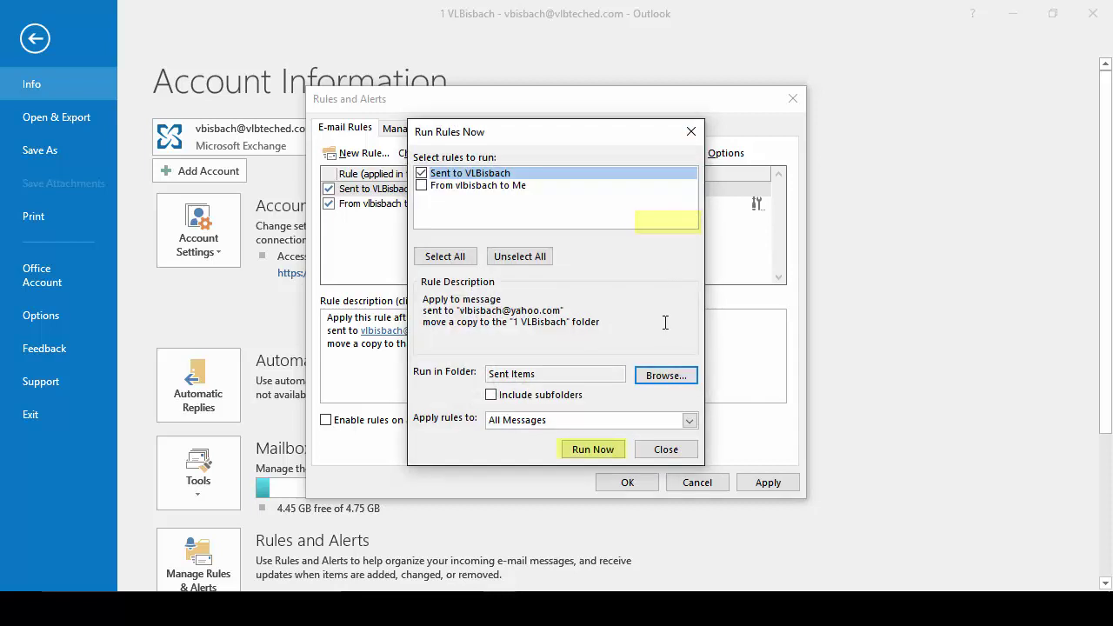
pyautogui.click(593, 449)
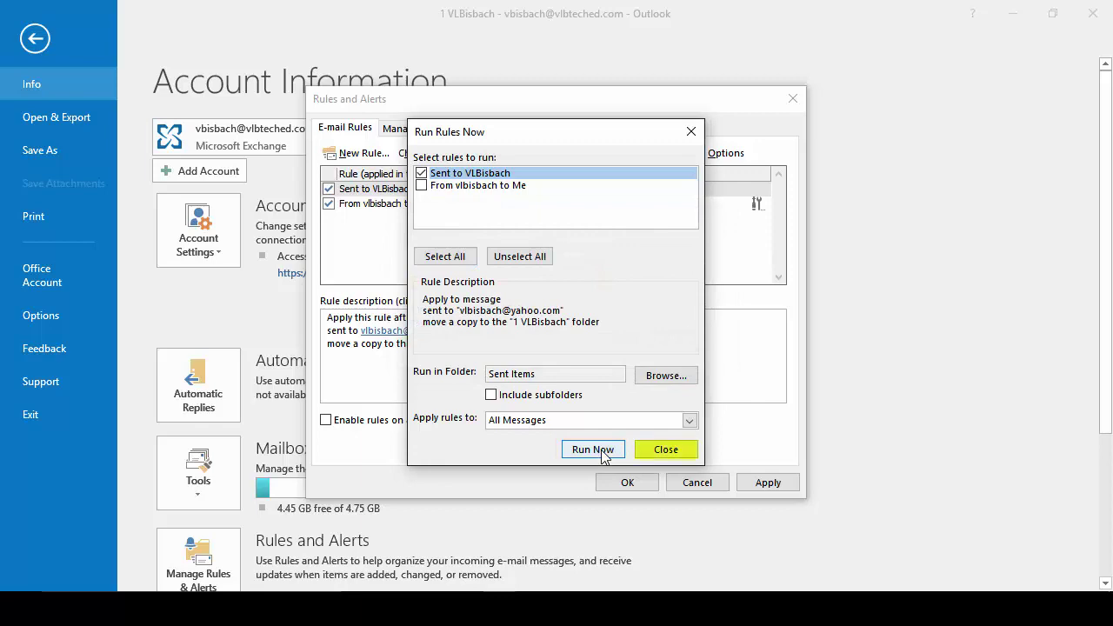
# Step: Close the rules windows and return to the mail view
pyautogui.click(664, 450)
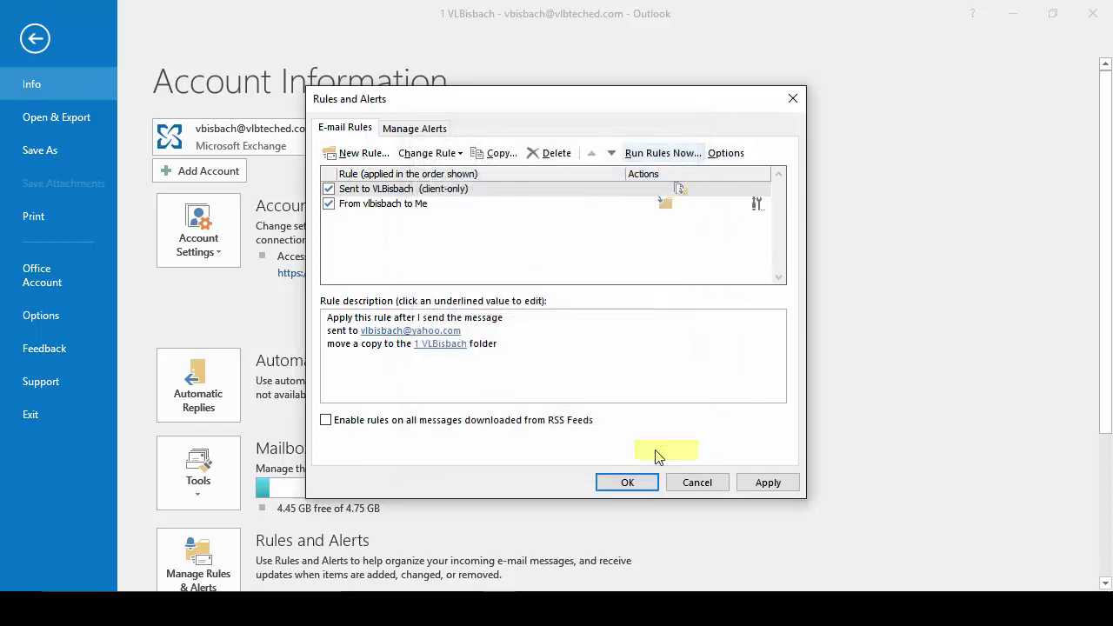
pyautogui.click(626, 482)
pyautogui.click(34, 40)
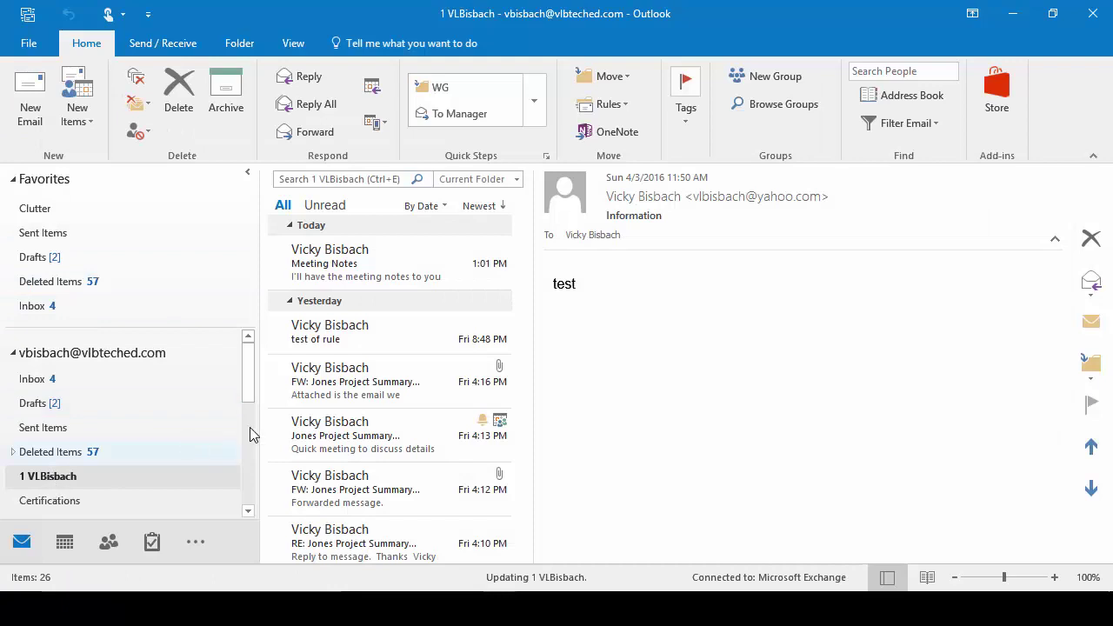
pyautogui.scroll(-3, 390, 397)
pyautogui.click(447, 426)
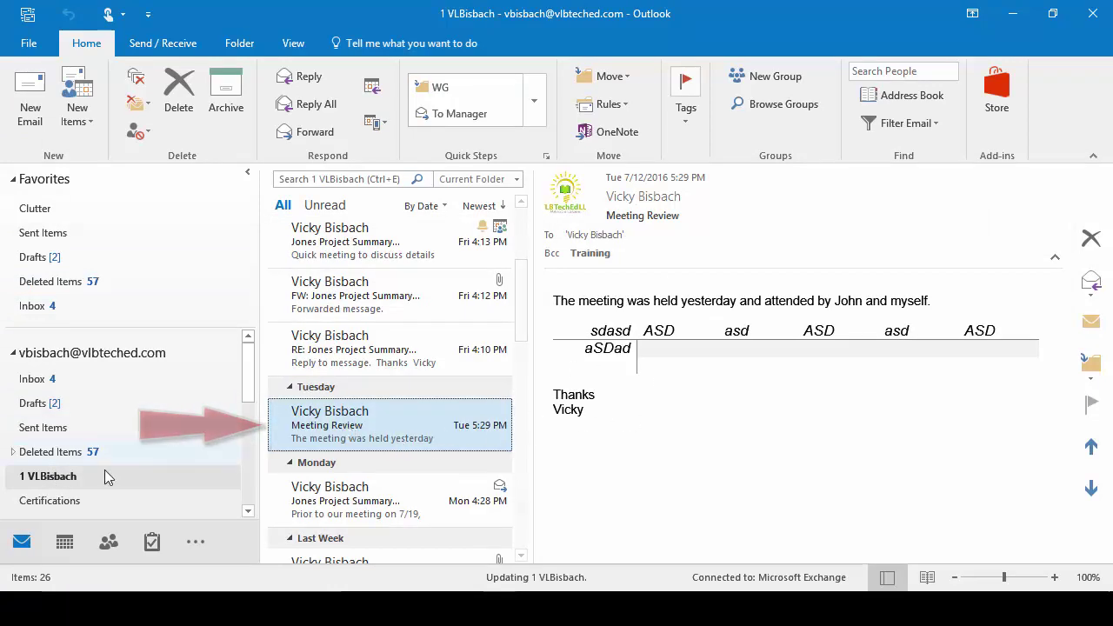
pyautogui.click(29, 108)
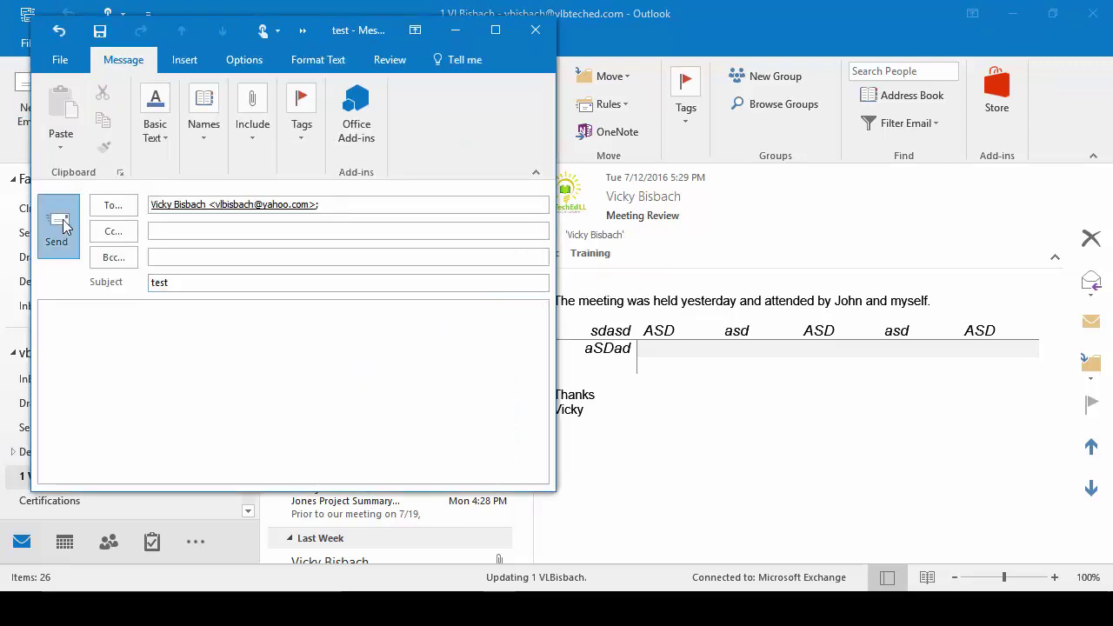
pyautogui.click(54, 236)
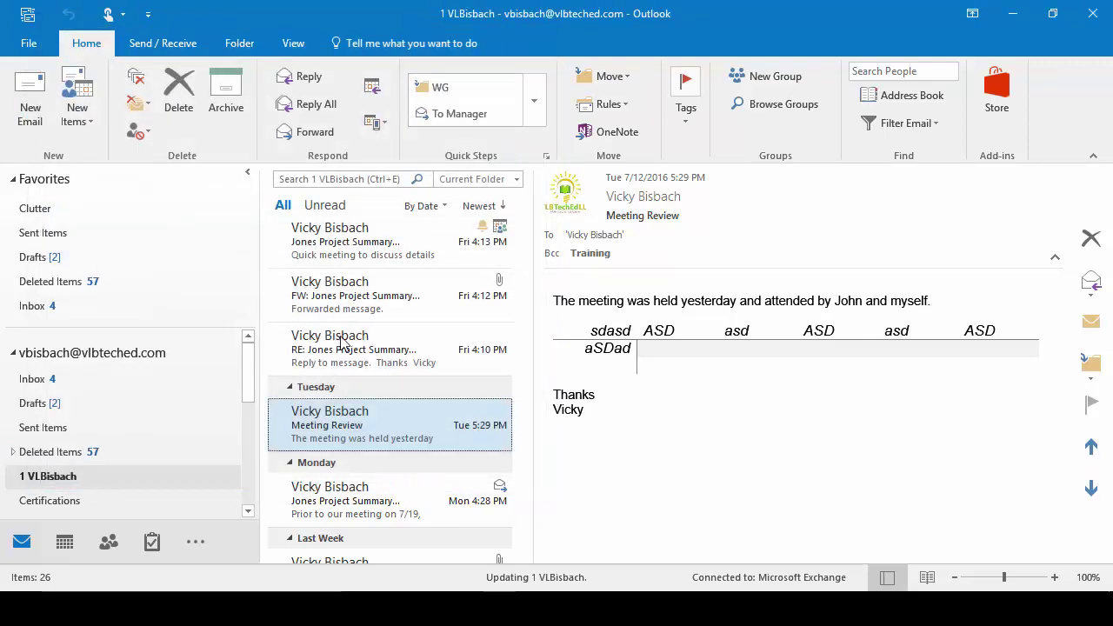
pyautogui.click(365, 261)
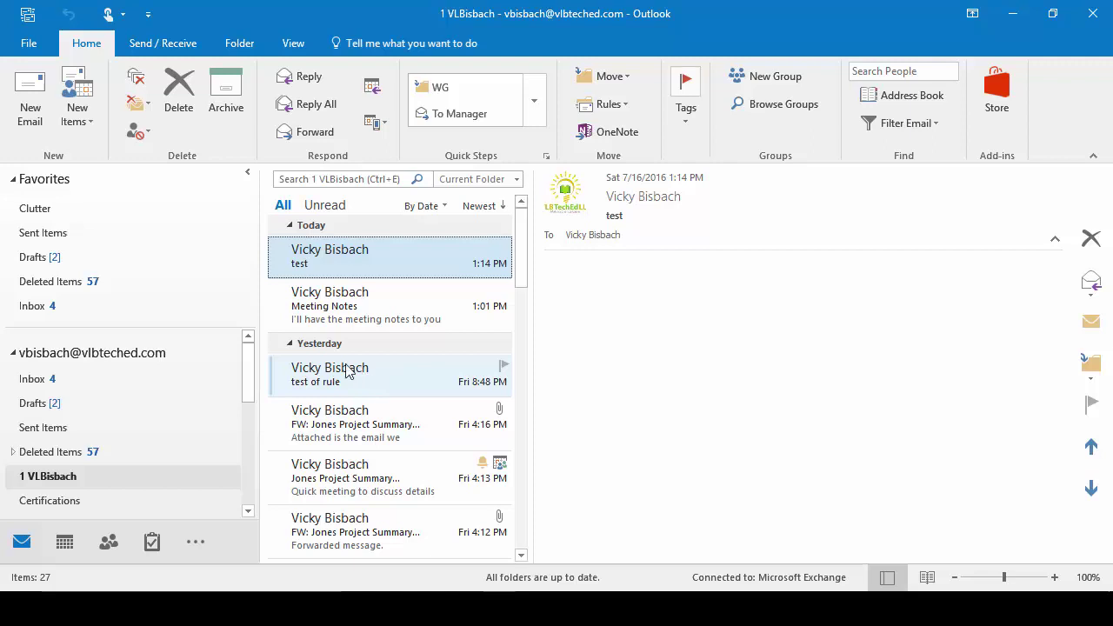
pyautogui.click(30, 45)
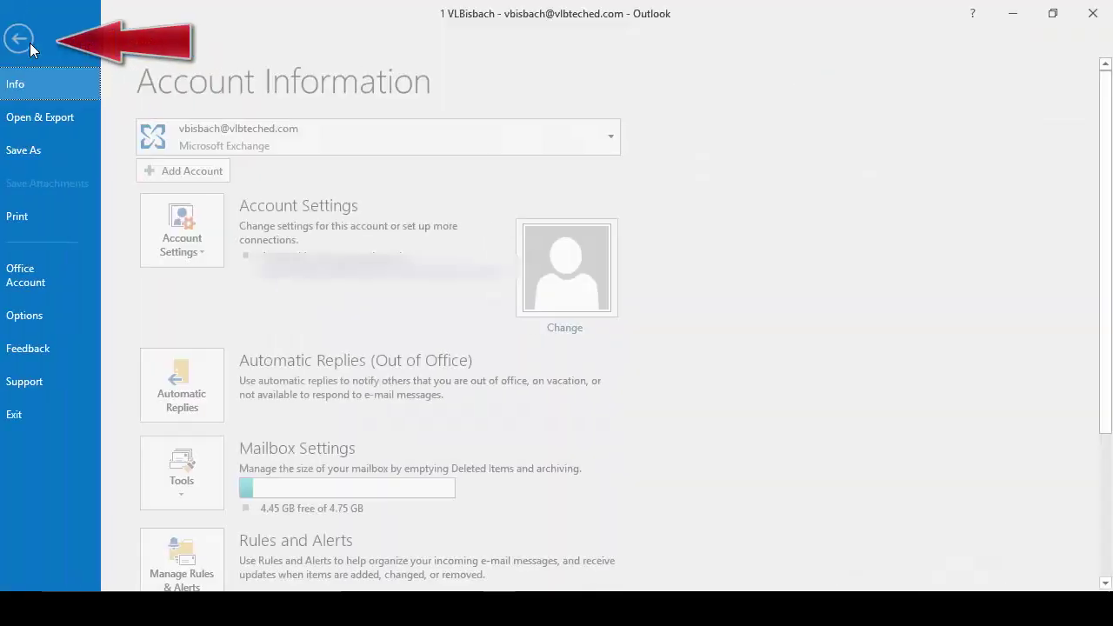
pyautogui.click(209, 576)
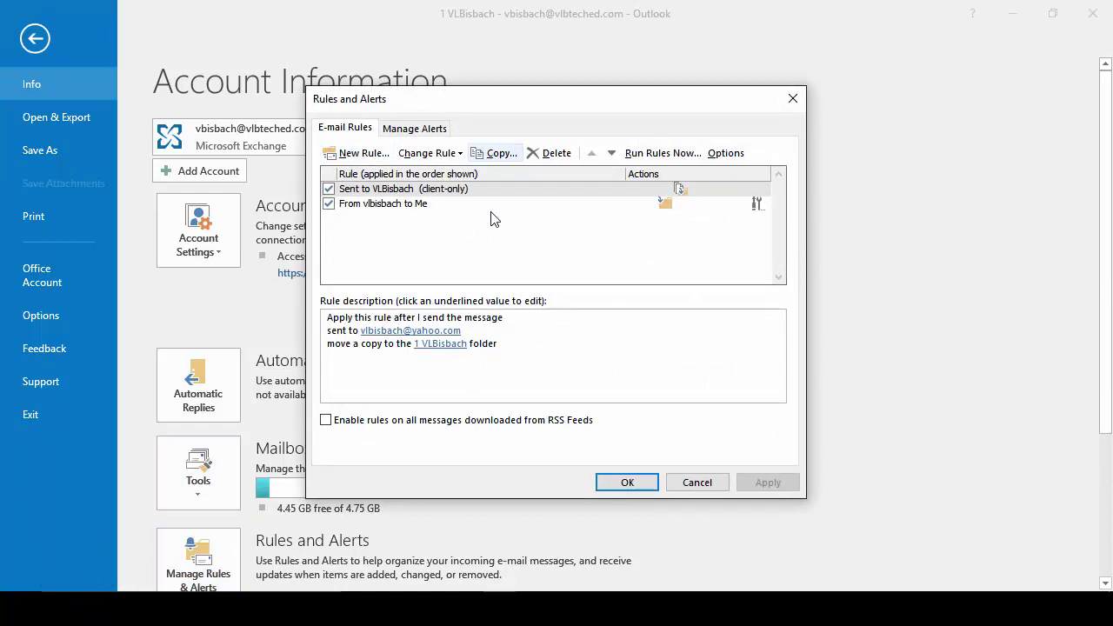
pyautogui.click(407, 206)
pyautogui.click(495, 156)
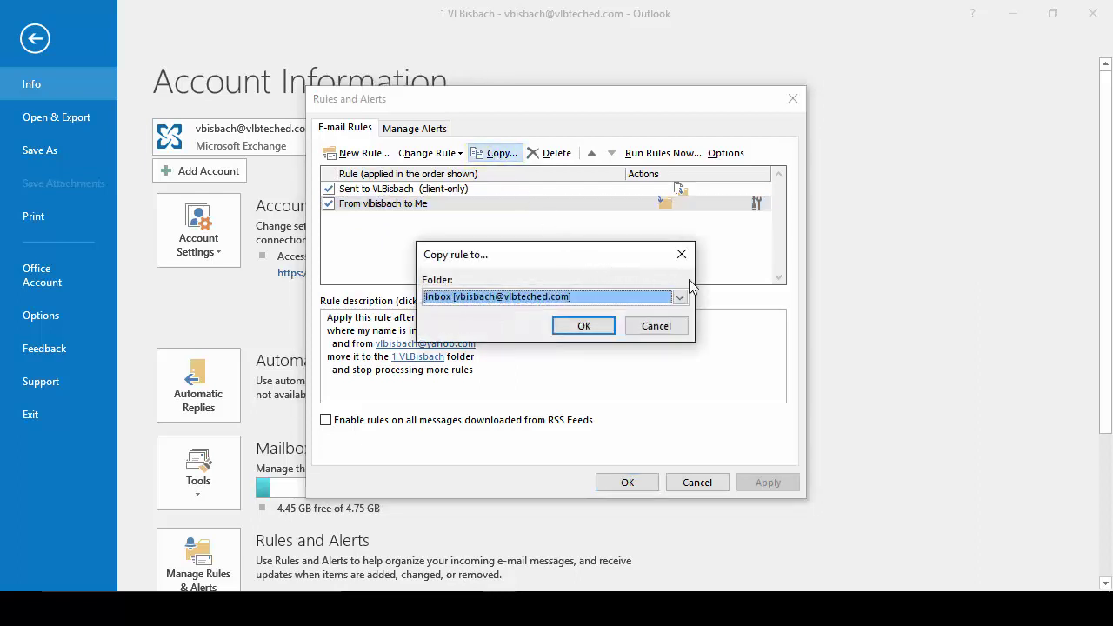
pyautogui.click(579, 330)
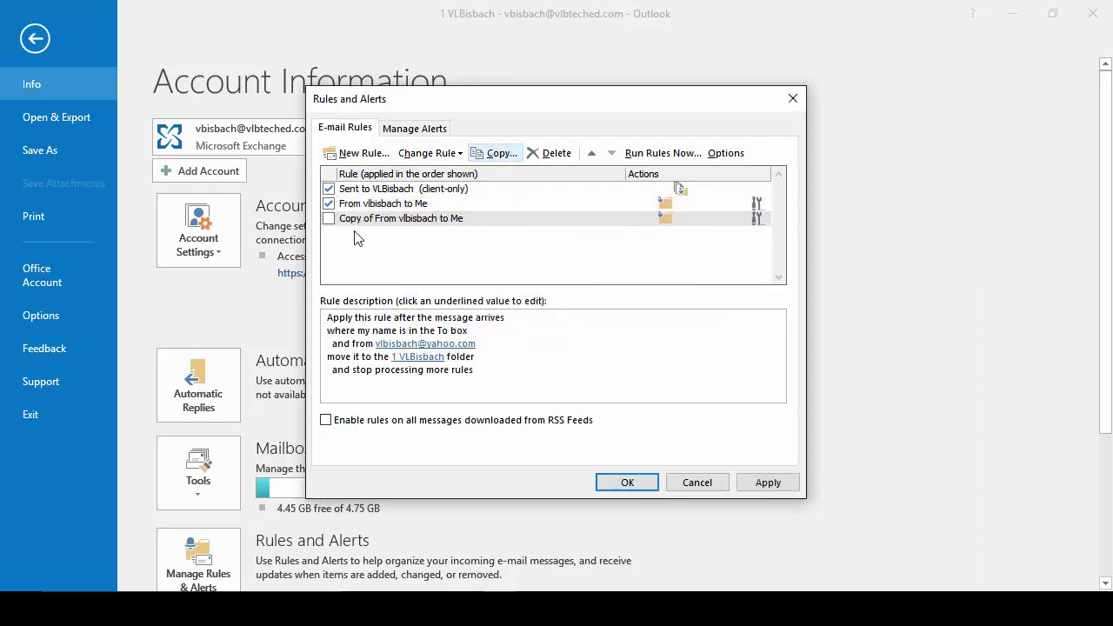
# Step: Make the copy 'From Training to Me', moving mail to Misc, and leave it disabled
pyautogui.click(384, 224)
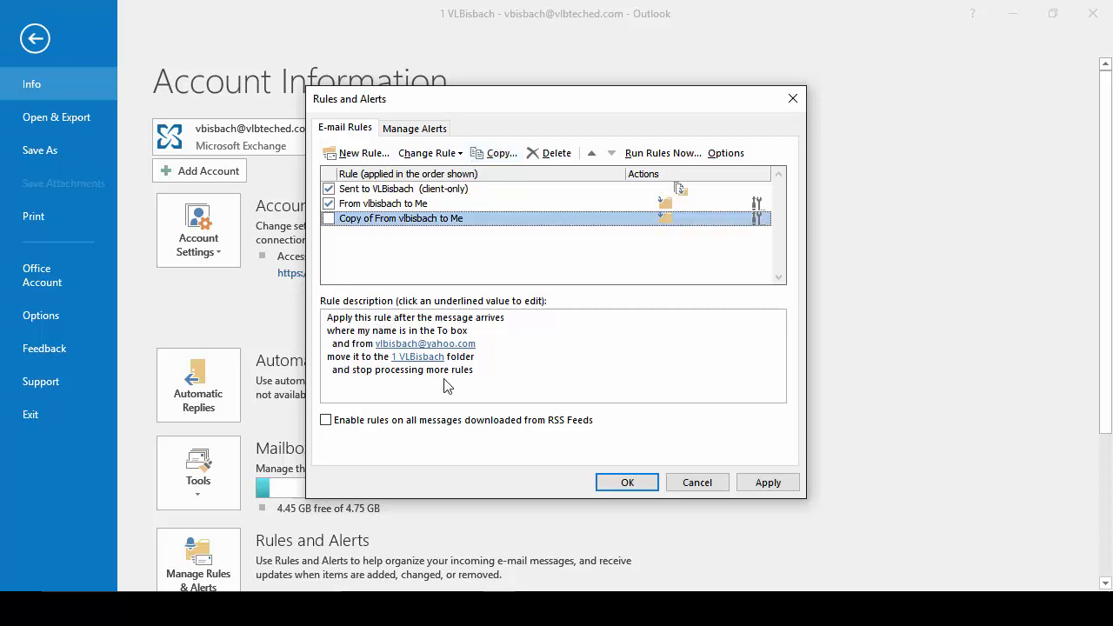
pyautogui.click(448, 345)
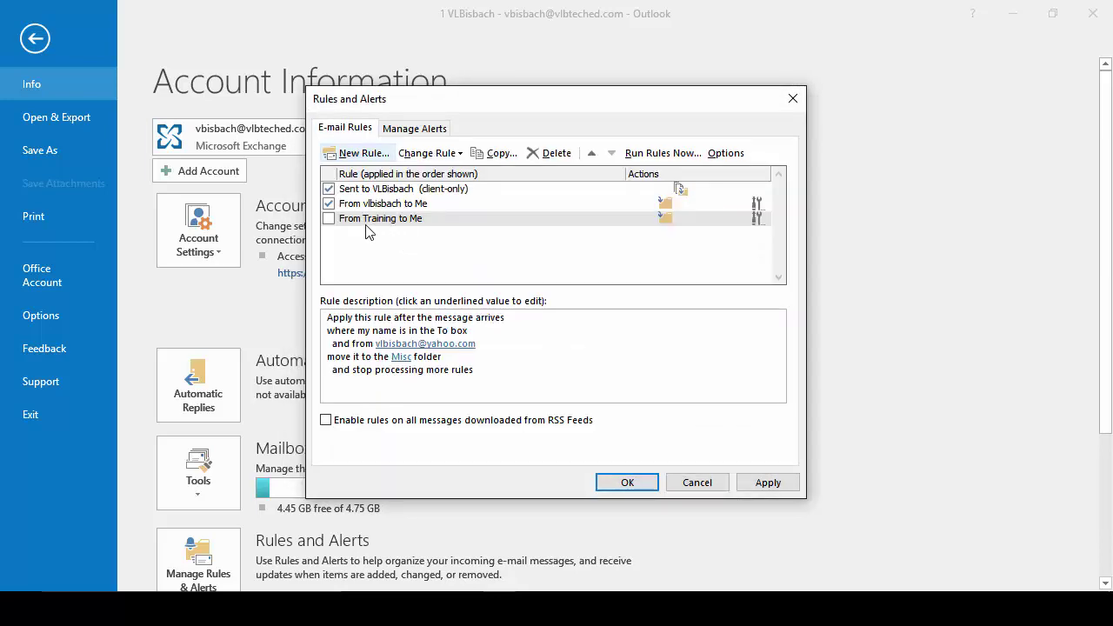
pyautogui.click(328, 219)
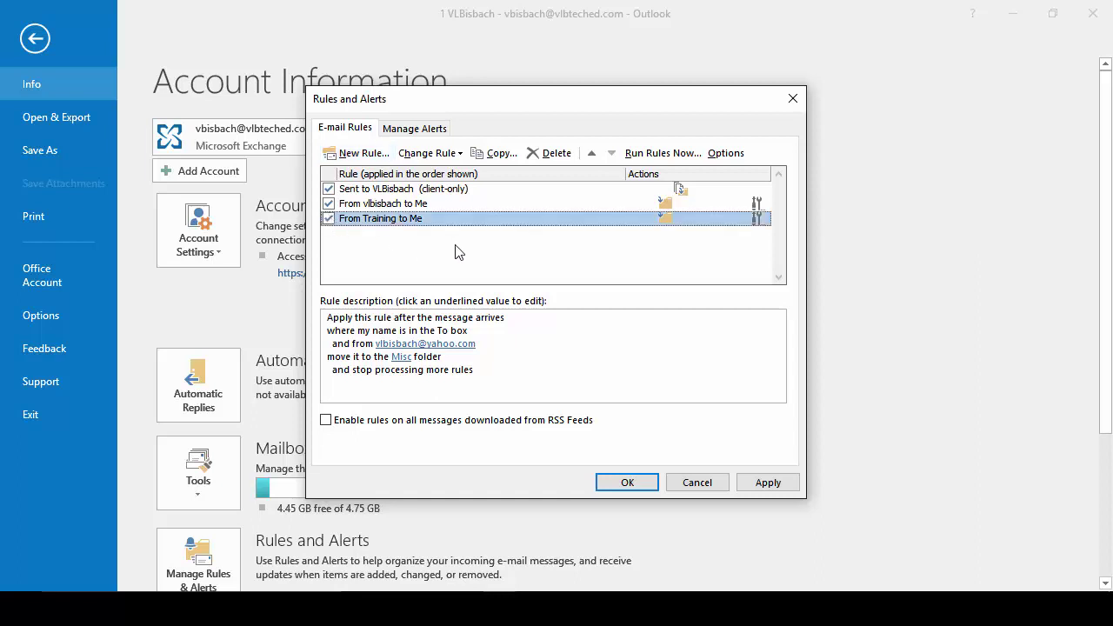
pyautogui.click(328, 218)
# Step: Delete the 'From Training to Me' rule, confirm it, and close Rules and Alerts with OK
pyautogui.click(538, 156)
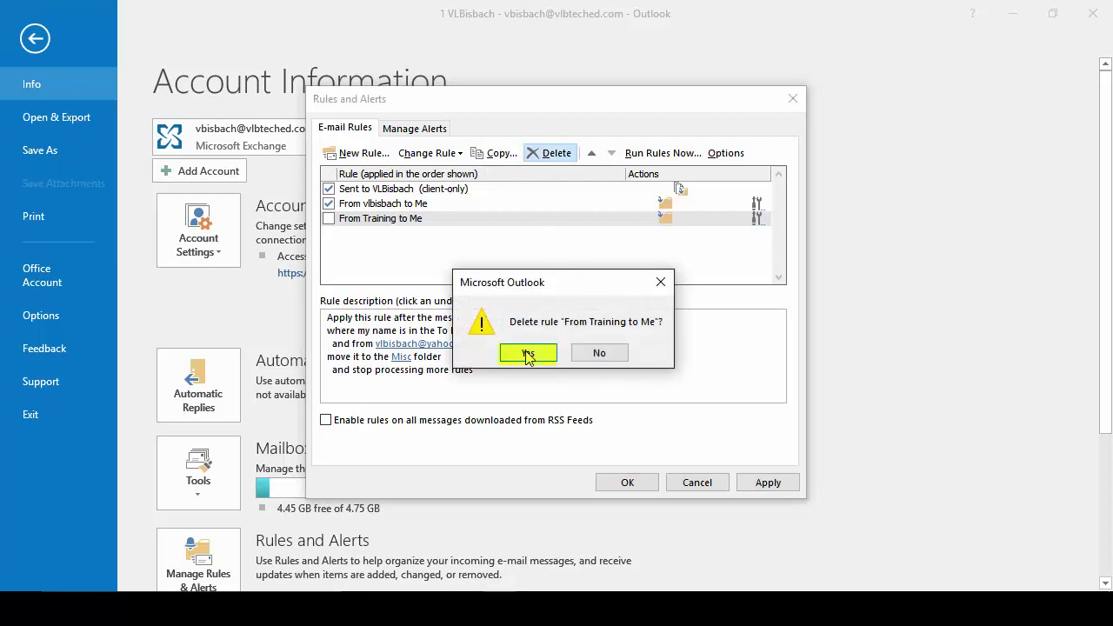
pyautogui.click(528, 352)
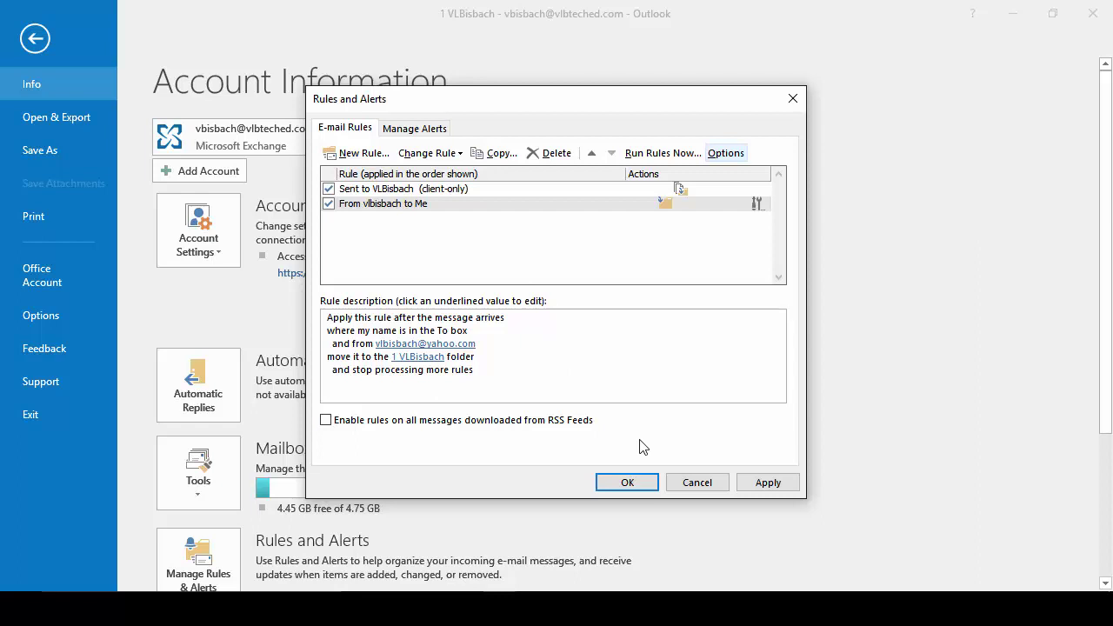
pyautogui.click(627, 482)
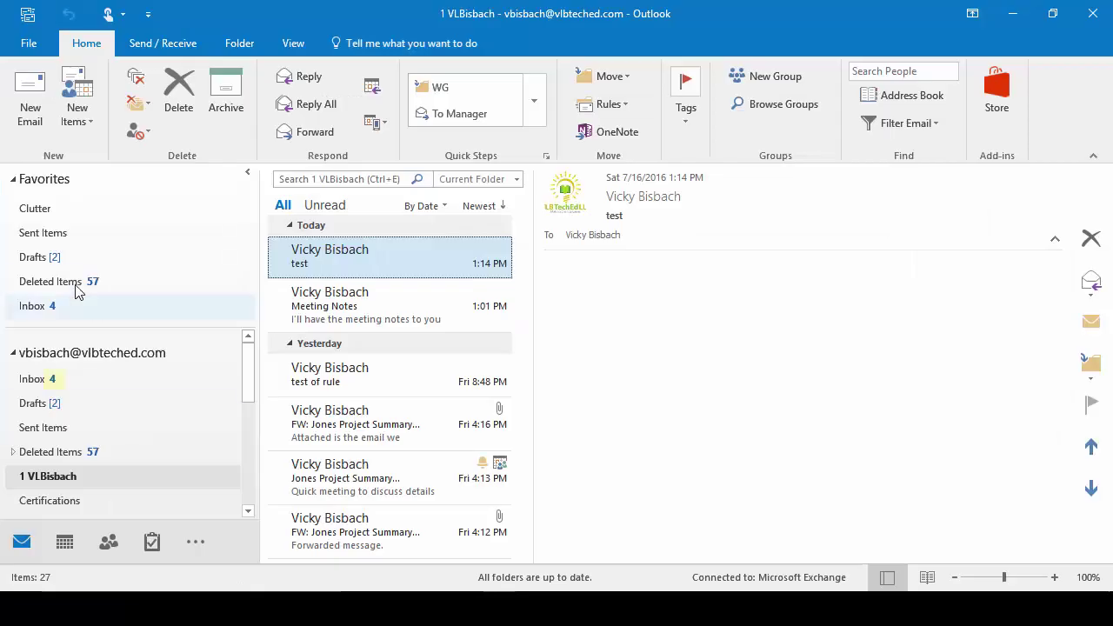